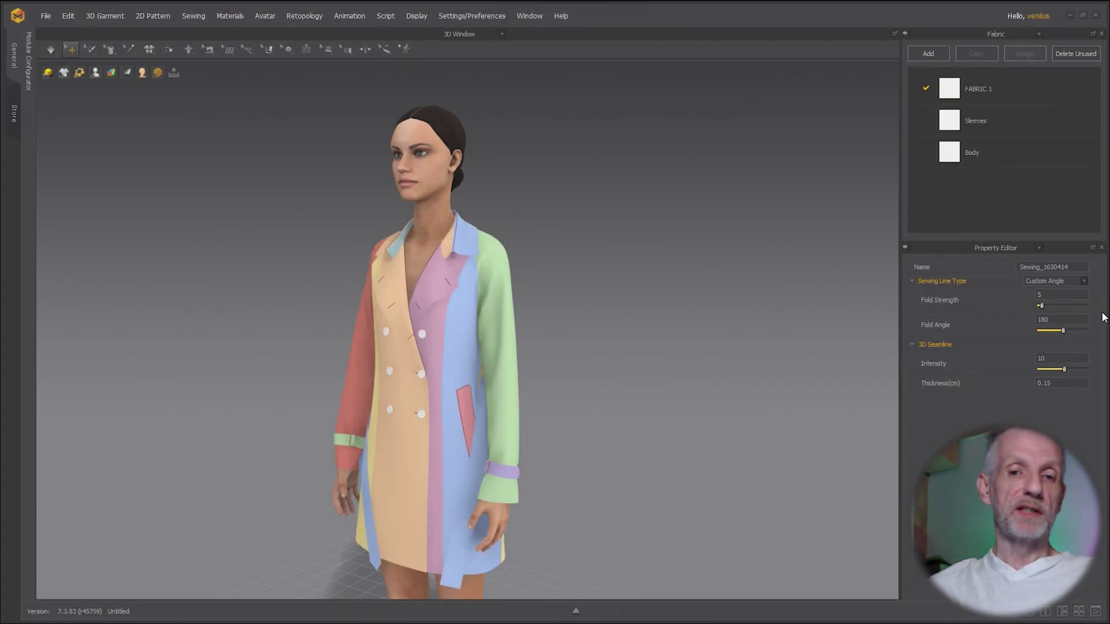
pyautogui.click(15, 312)
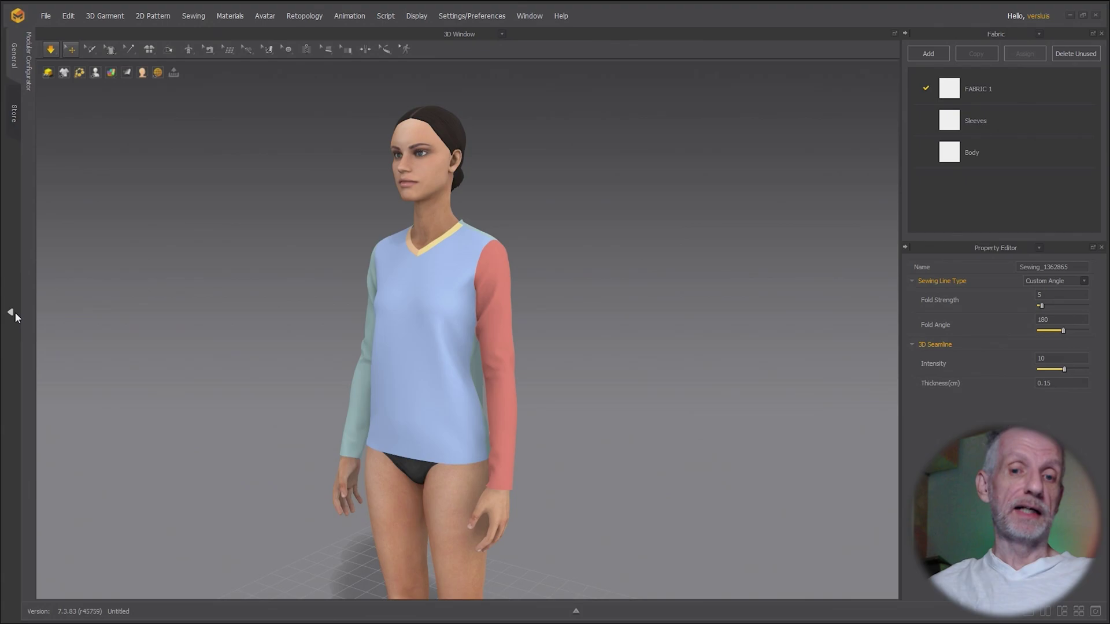
pyautogui.click(16, 312)
pyautogui.click(15, 313)
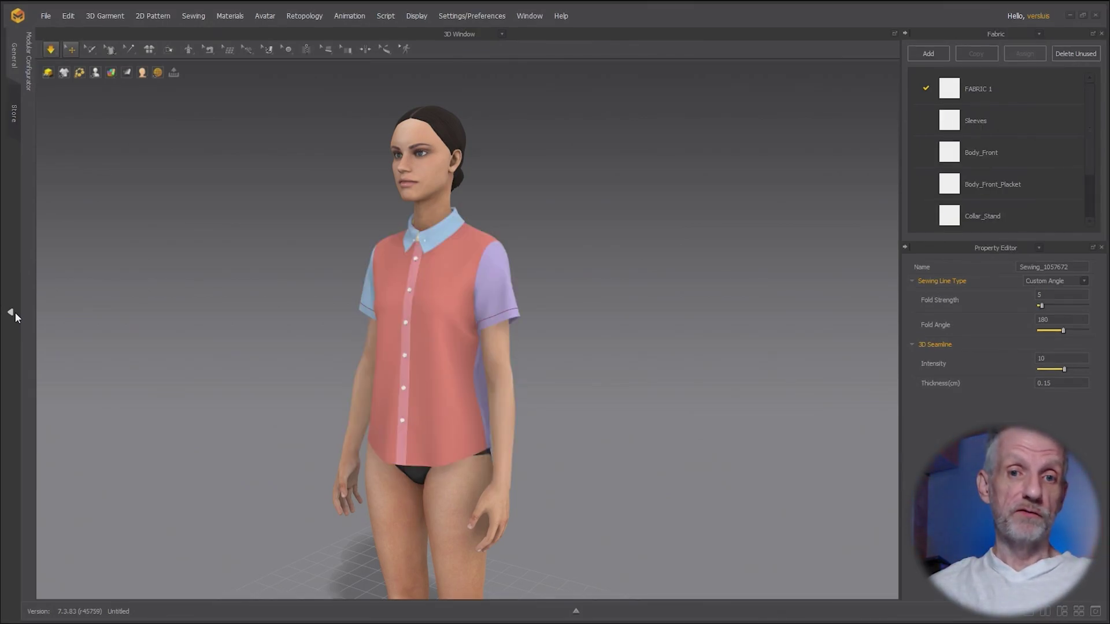
pyautogui.click(15, 312)
pyautogui.click(15, 312)
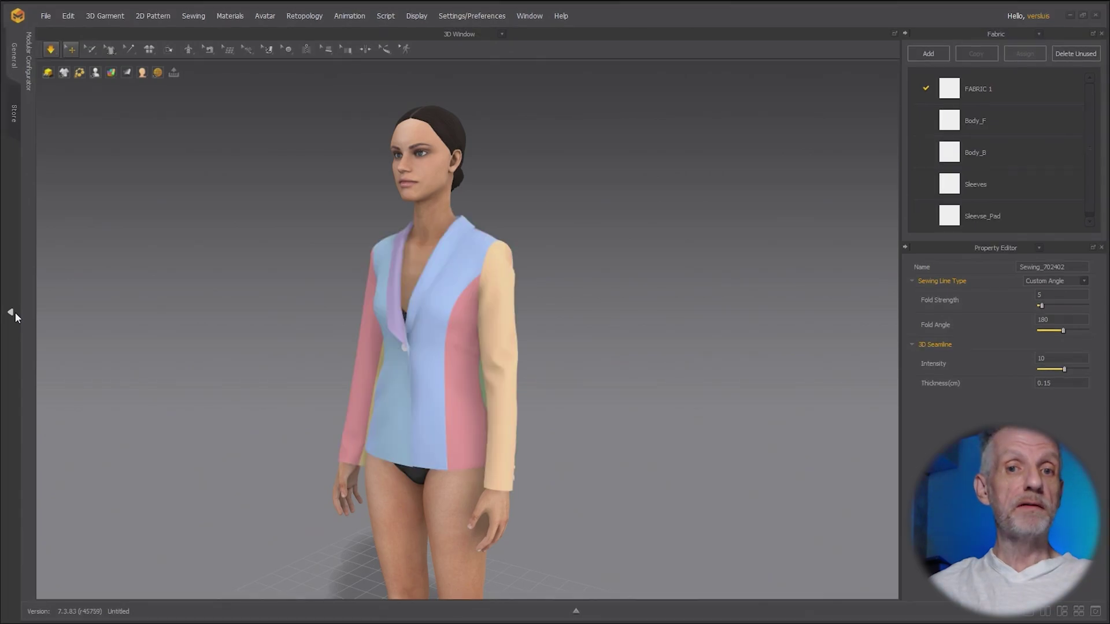
pyautogui.click(15, 312)
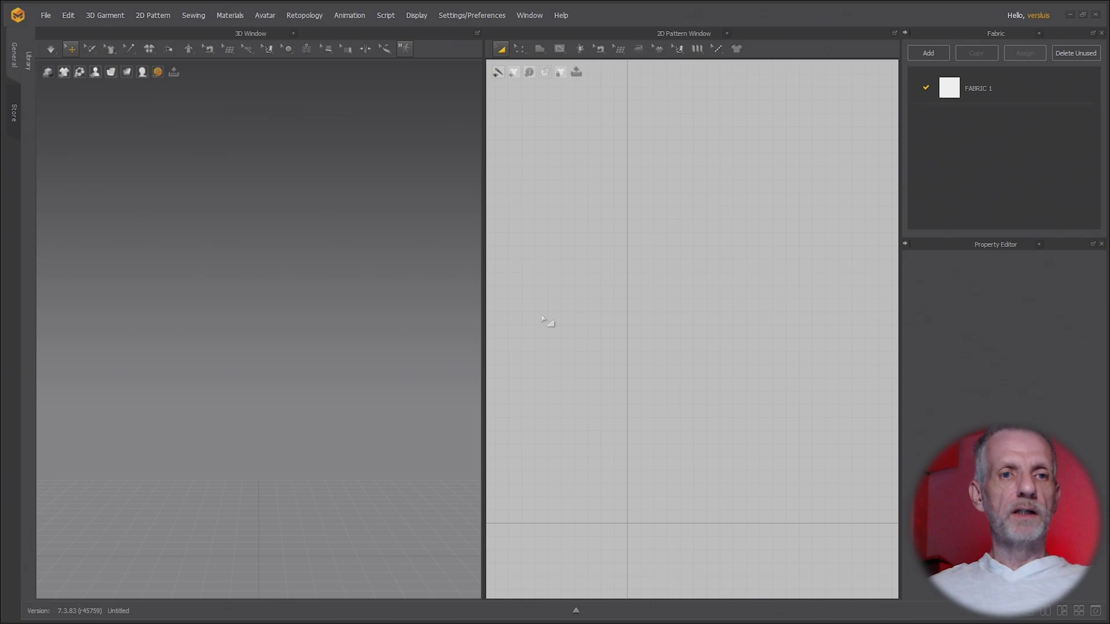
# Step: Load the MV2_Henry avatar from the Male_V2 avatar folder in the library
pyautogui.click(28, 63)
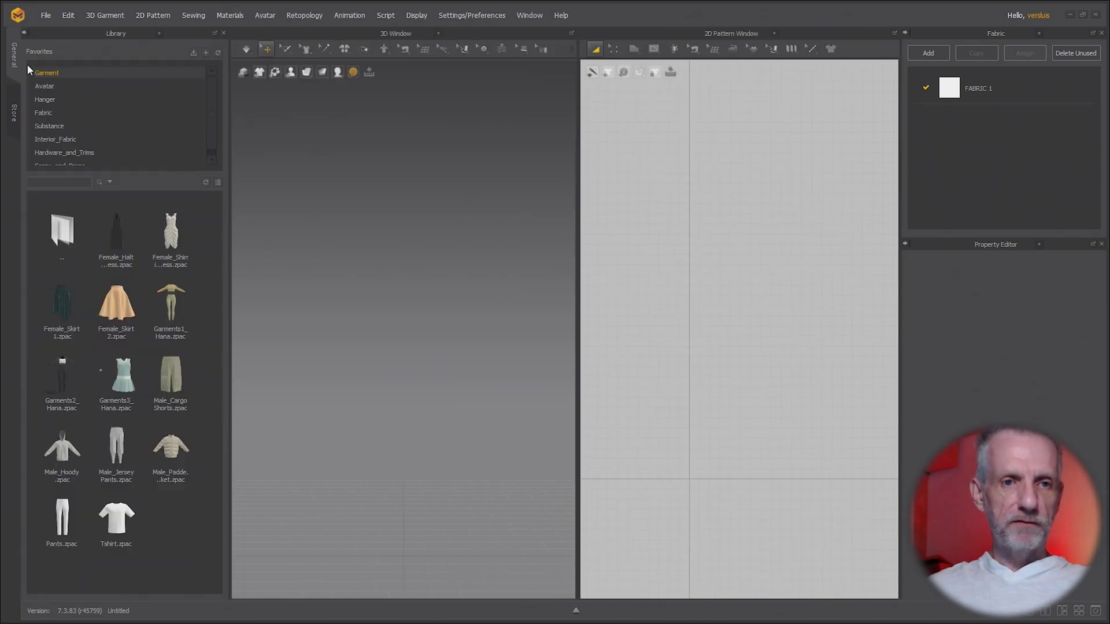
pyautogui.click(61, 87)
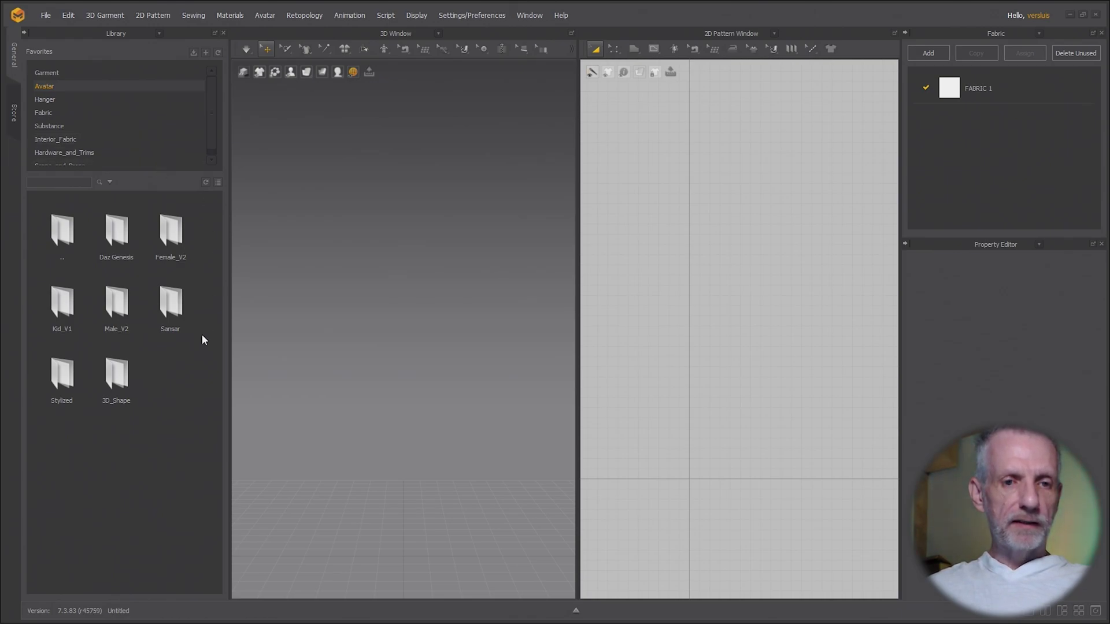
pyautogui.doubleClick(116, 304)
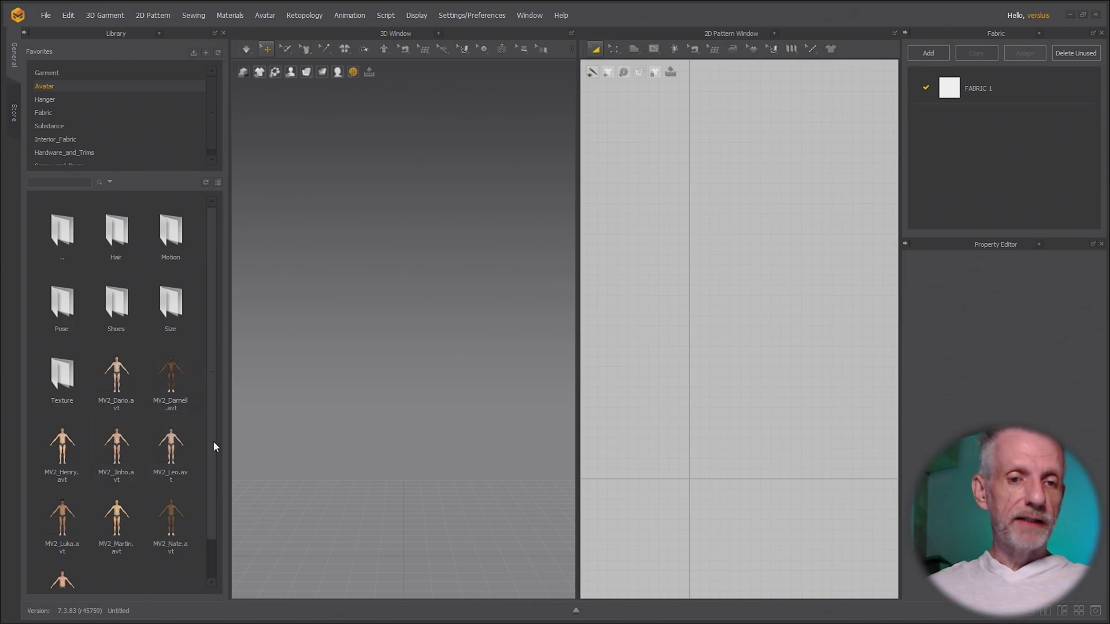
pyautogui.moveTo(213, 442); pyautogui.dragTo(206, 410)
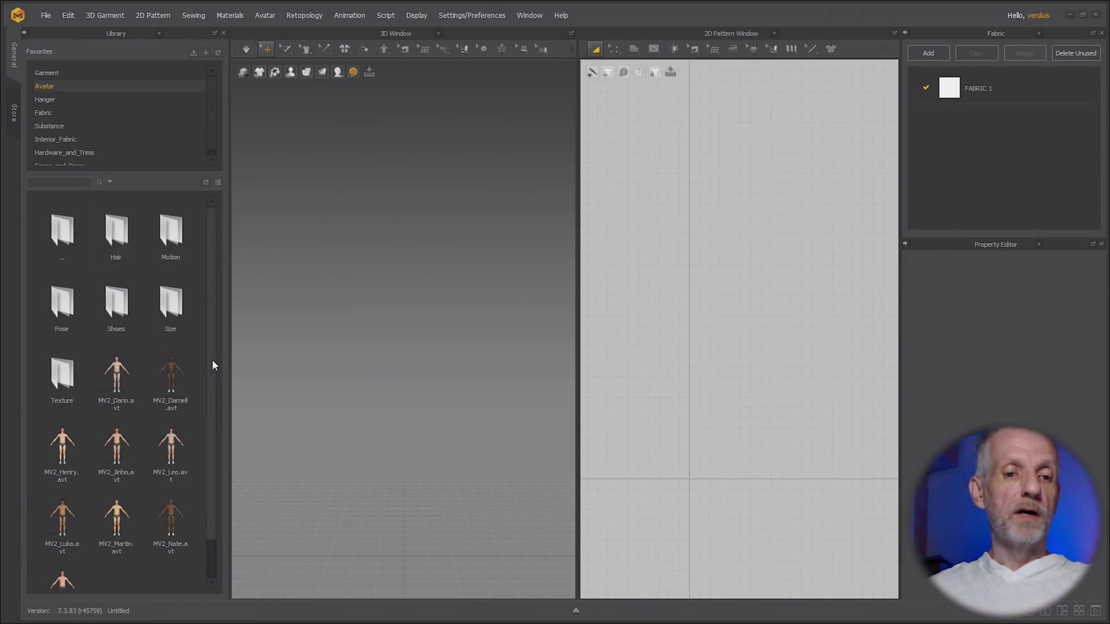
pyautogui.doubleClick(69, 454)
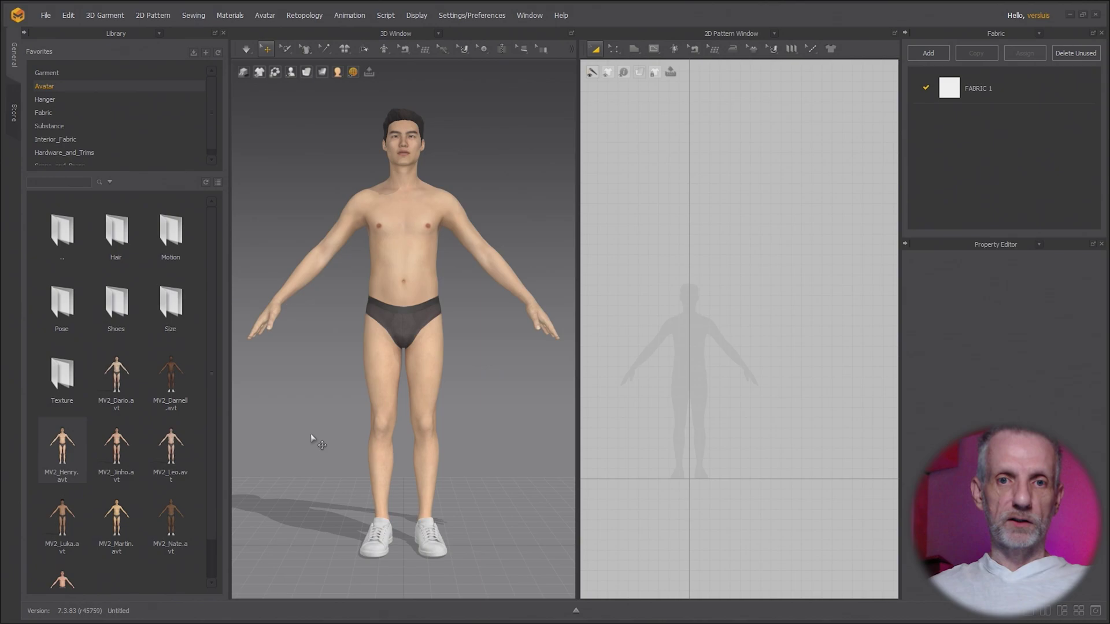
pyautogui.moveTo(341, 405); pyautogui.dragTo(394, 373, button='right')
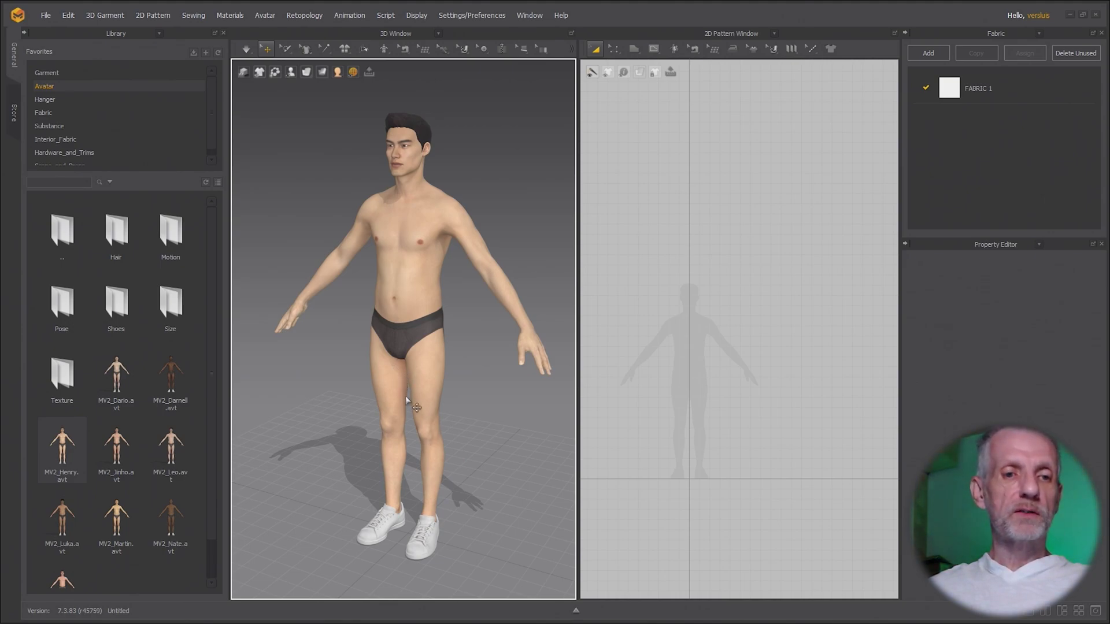
# Step: Apply the MV2_03_Attention pose to the avatar with Pose Only (Maintain Avatar Size)
pyautogui.doubleClick(68, 317)
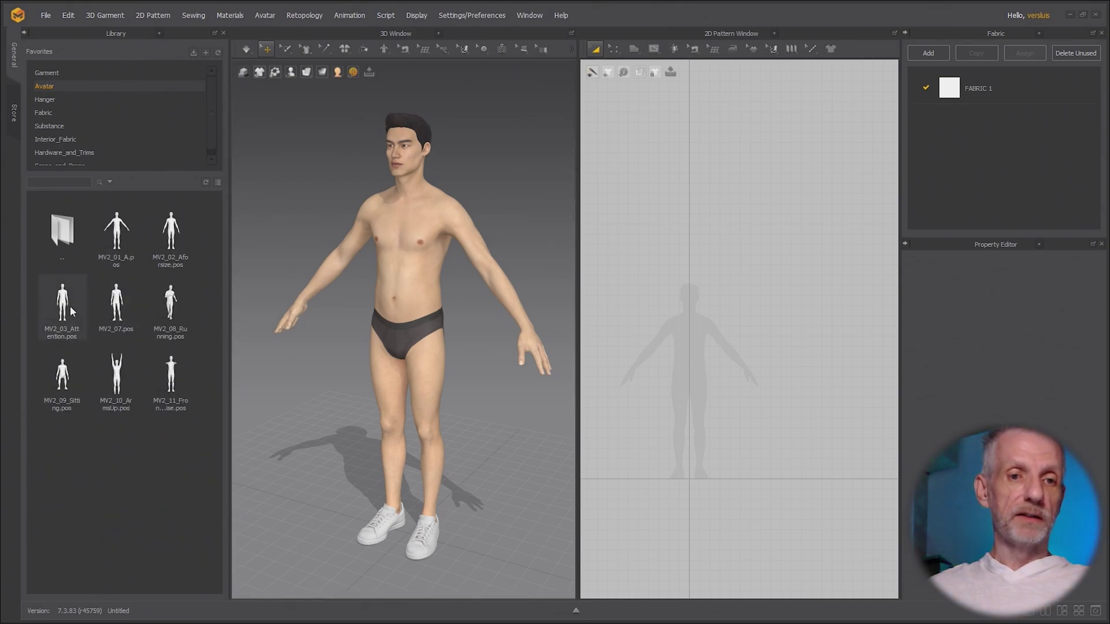
pyautogui.doubleClick(72, 312)
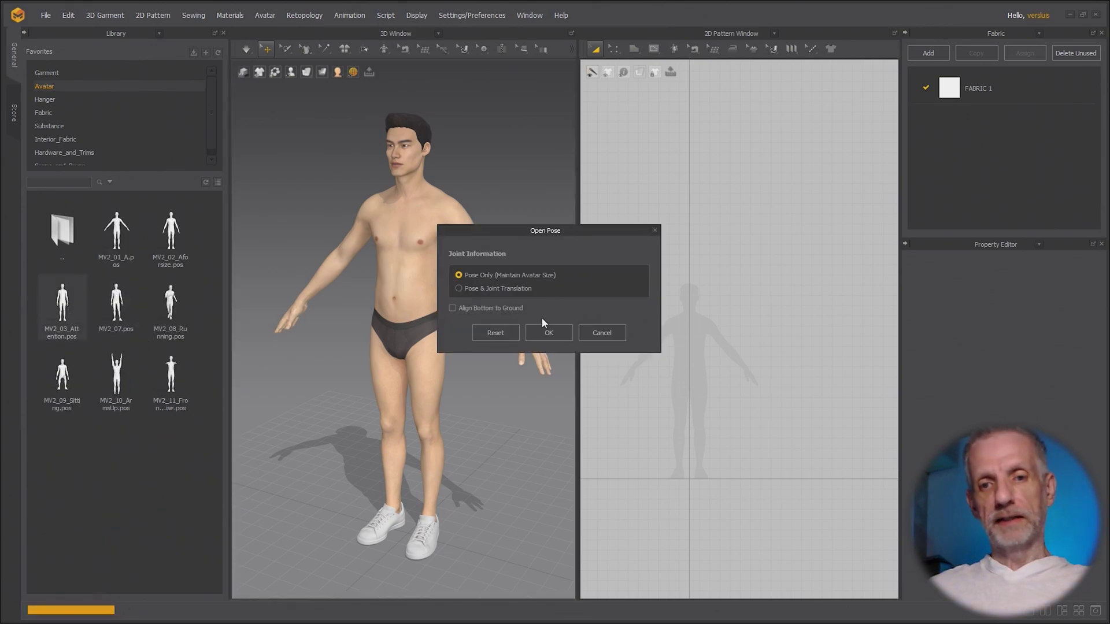
pyautogui.click(548, 333)
pyautogui.moveTo(440, 359)
pyautogui.mouseDown(button='right')
pyautogui.moveTo(551, 354)
pyautogui.moveTo(293, 367)
pyautogui.moveTo(465, 355)
pyautogui.moveTo(454, 370)
pyautogui.mouseUp(button='right')
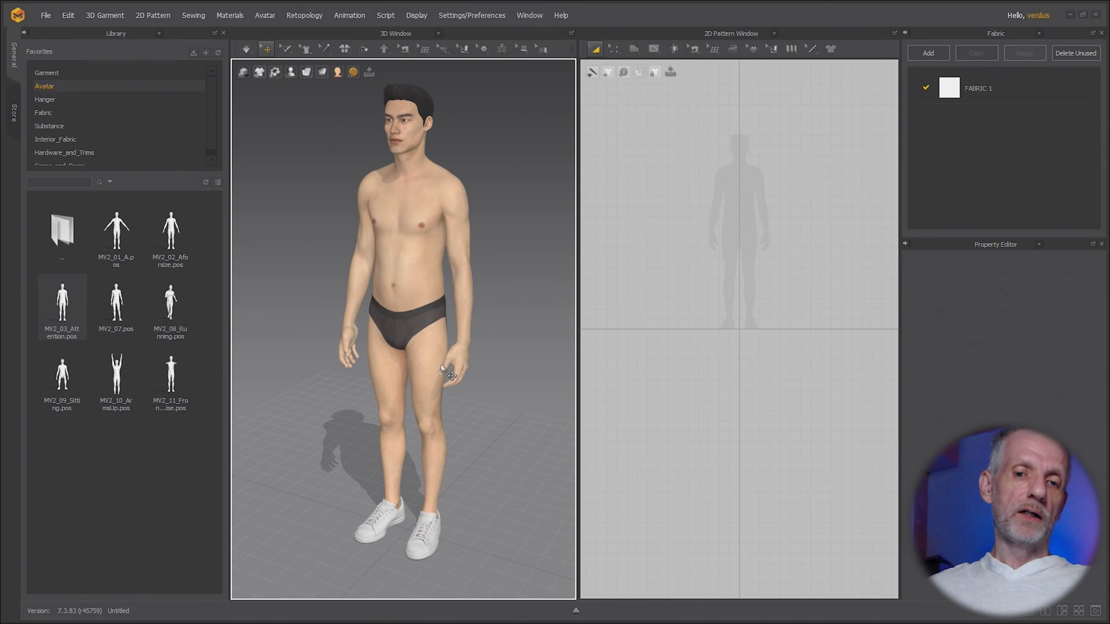
pyautogui.moveTo(453, 372)
pyautogui.mouseDown(button='middle')
pyautogui.moveTo(428, 380)
pyautogui.moveTo(440, 367)
pyautogui.mouseUp(button='middle')
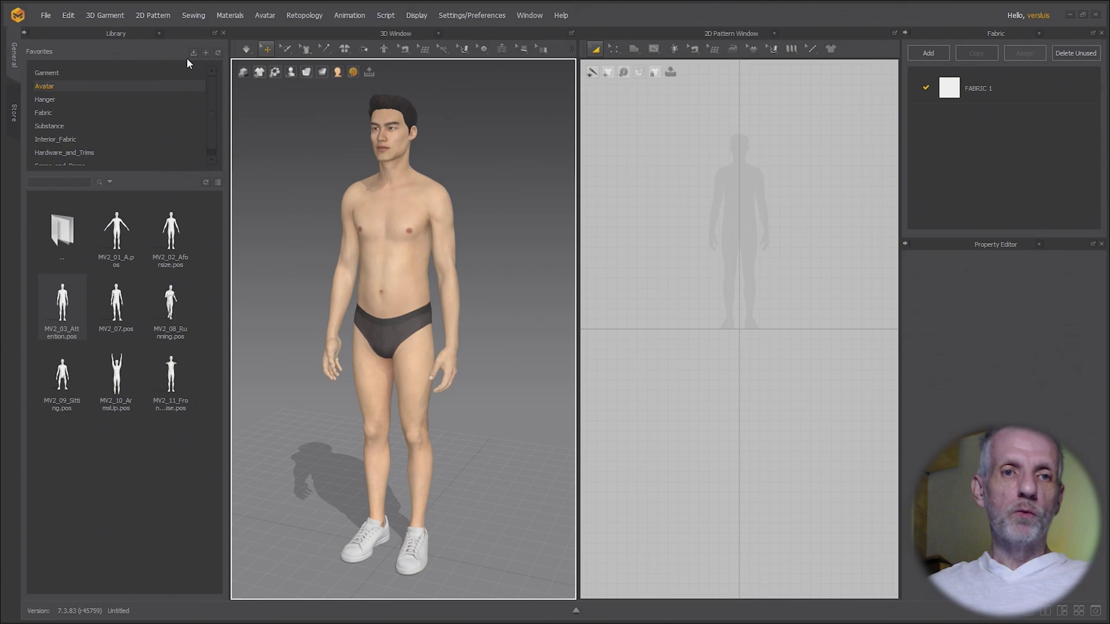
# Step: Show the Modular Configurator in place of the Library and open its Man blocks
pyautogui.click(160, 33)
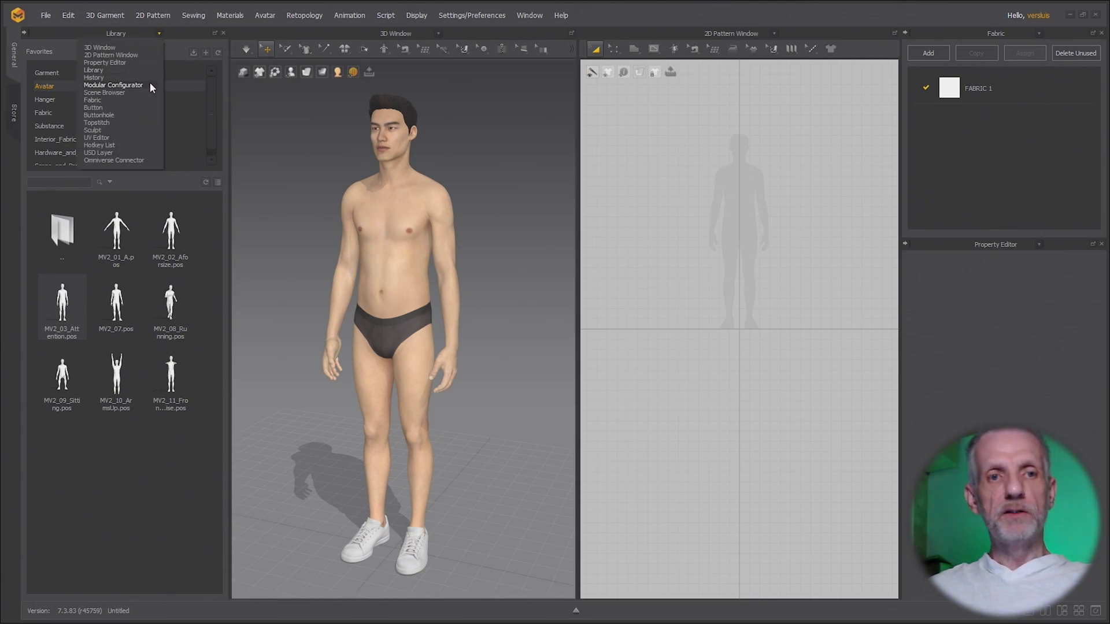
pyautogui.click(113, 85)
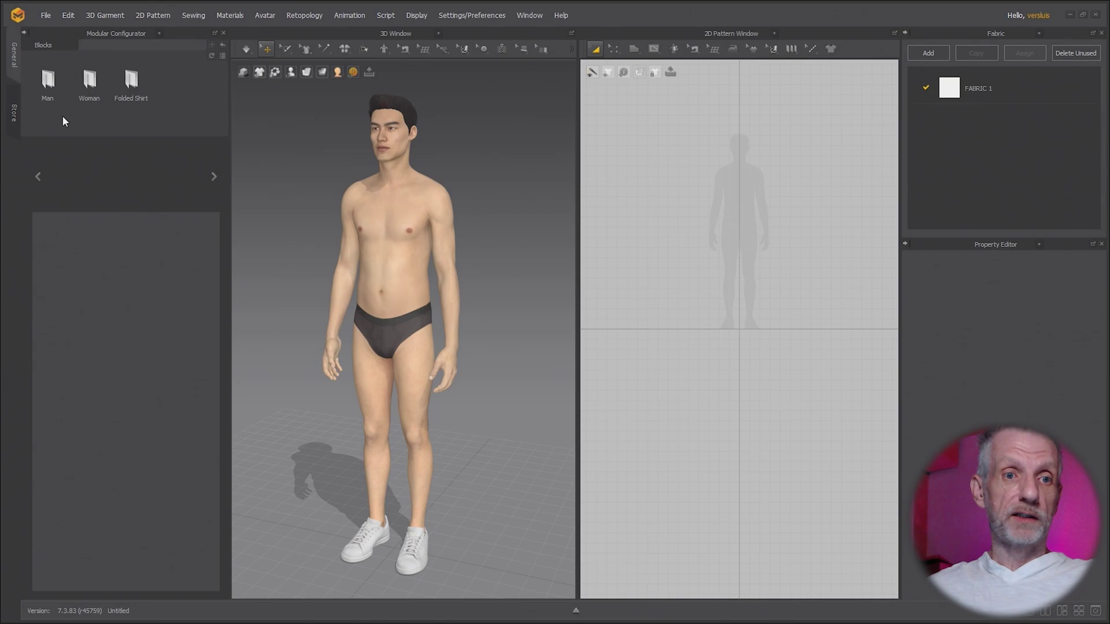
pyautogui.doubleClick(47, 80)
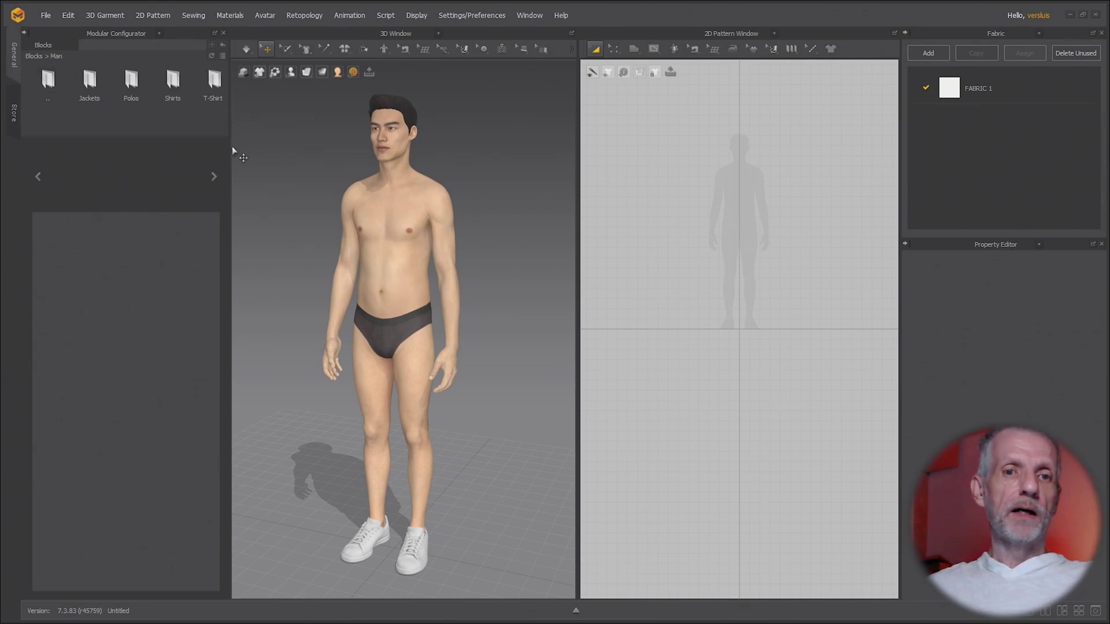
# Step: Widen the Modular Configurator, open the Polos blocks and choose the Raglan style
pyautogui.hscroll(1, 148, 133)
pyautogui.hscroll(3, 156, 130)
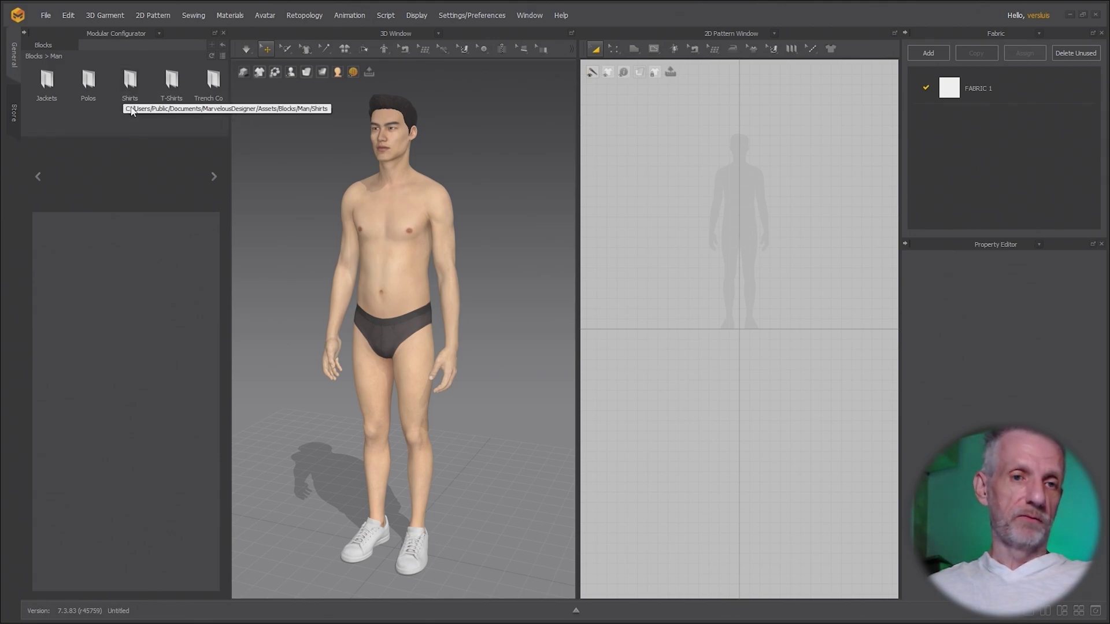
pyautogui.hscroll(1, 174, 129)
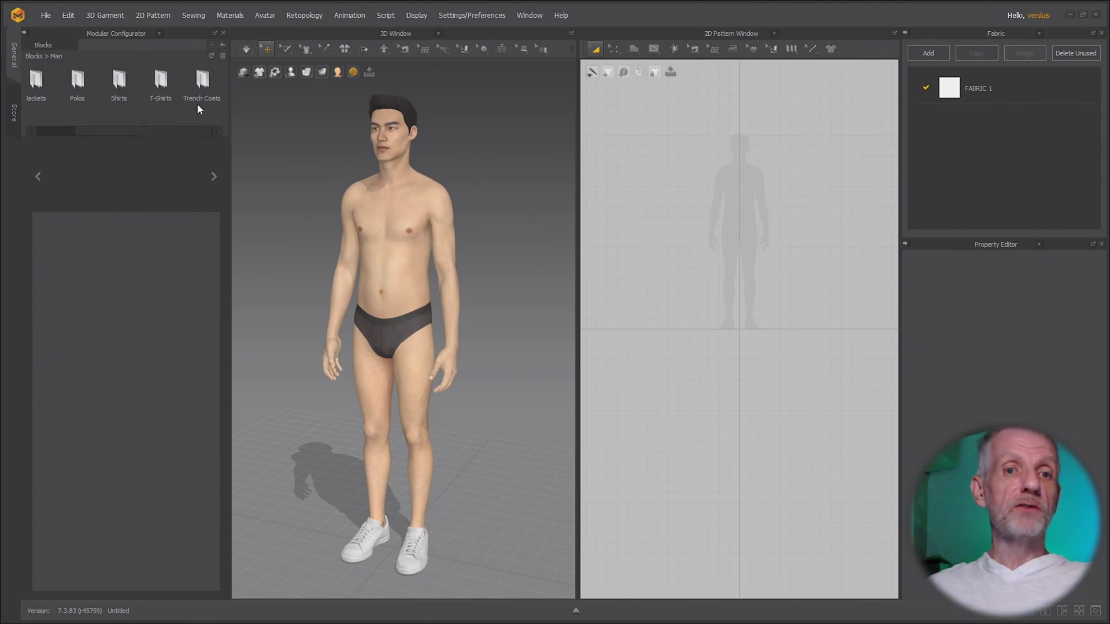
pyautogui.moveTo(188, 131); pyautogui.dragTo(271, 239)
pyautogui.doubleClick(136, 88)
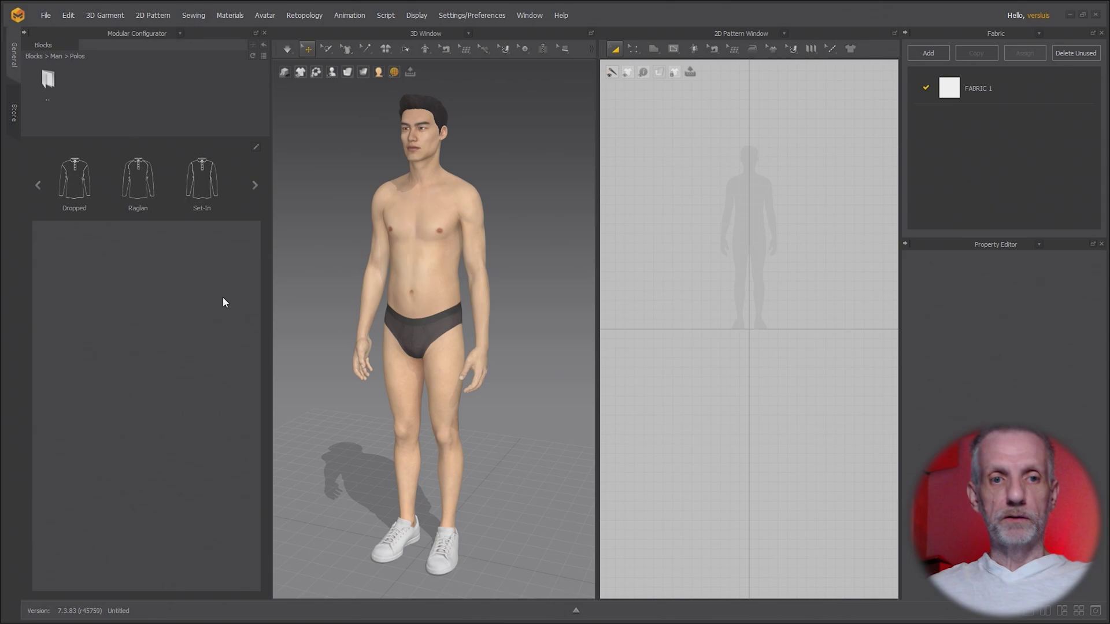
pyautogui.click(140, 197)
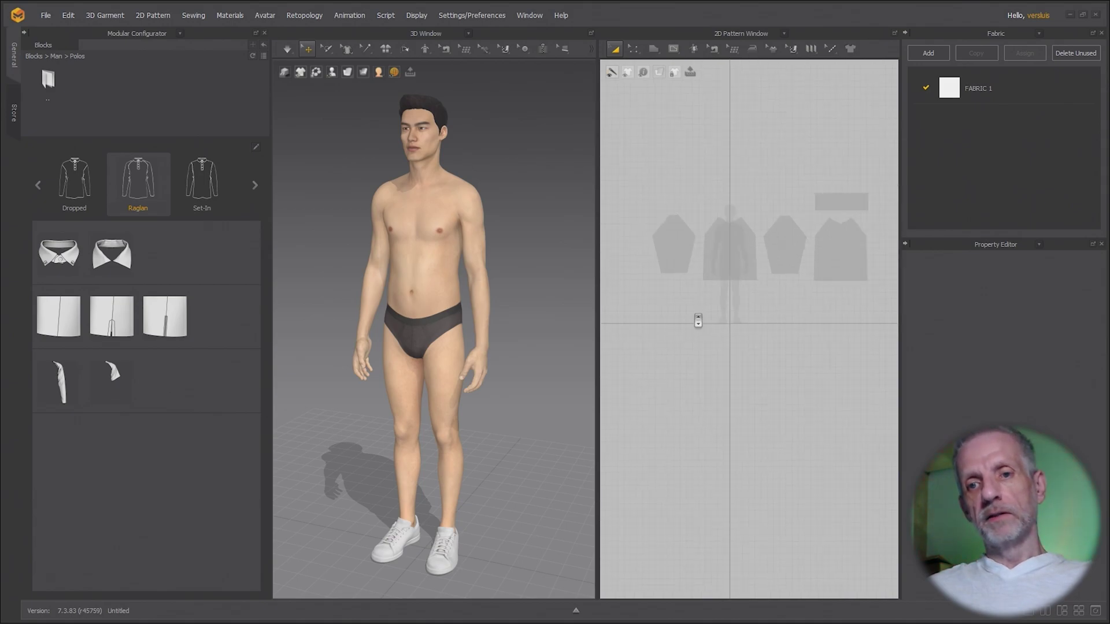
pyautogui.scroll(-2, 699, 316)
pyautogui.scroll(2, 708, 324)
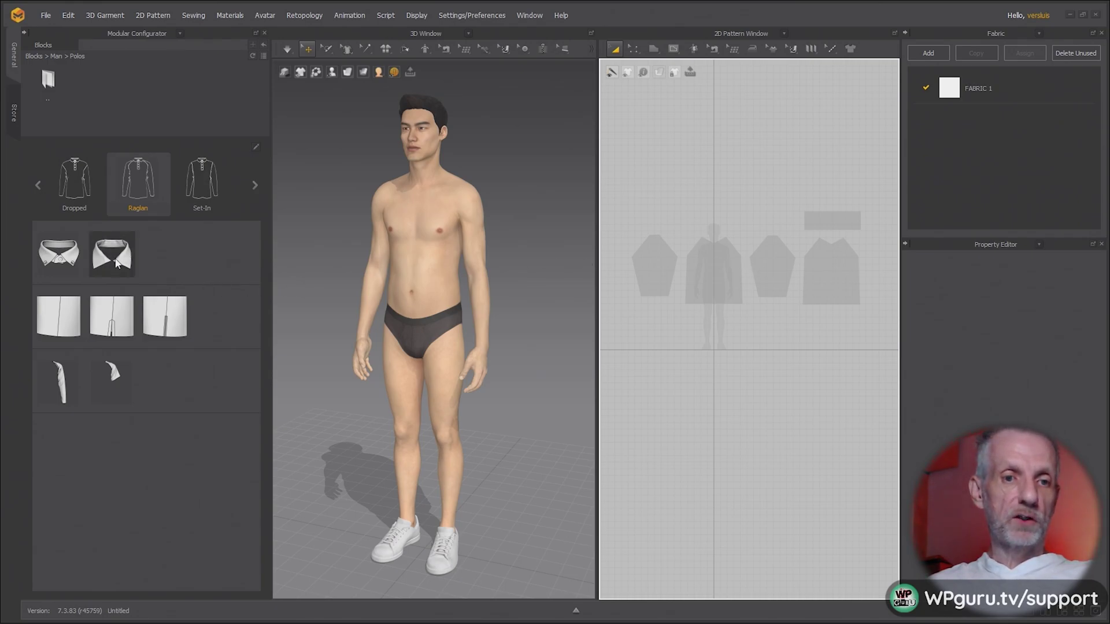
# Step: Add the second collar option and the first body option to the raglan polo
pyautogui.click(120, 263)
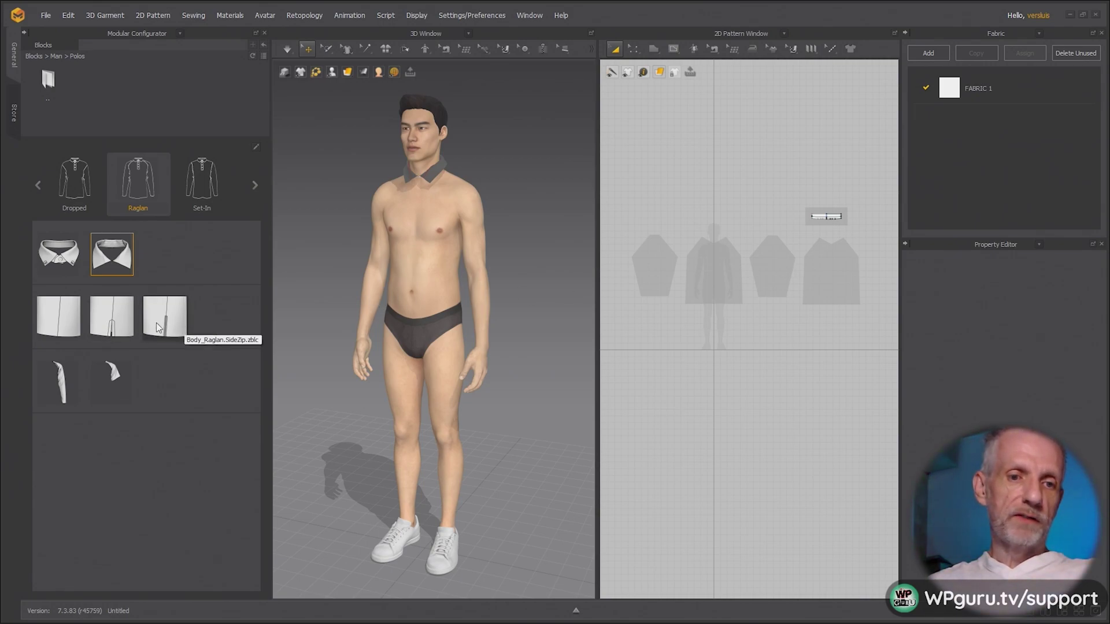
pyautogui.click(67, 326)
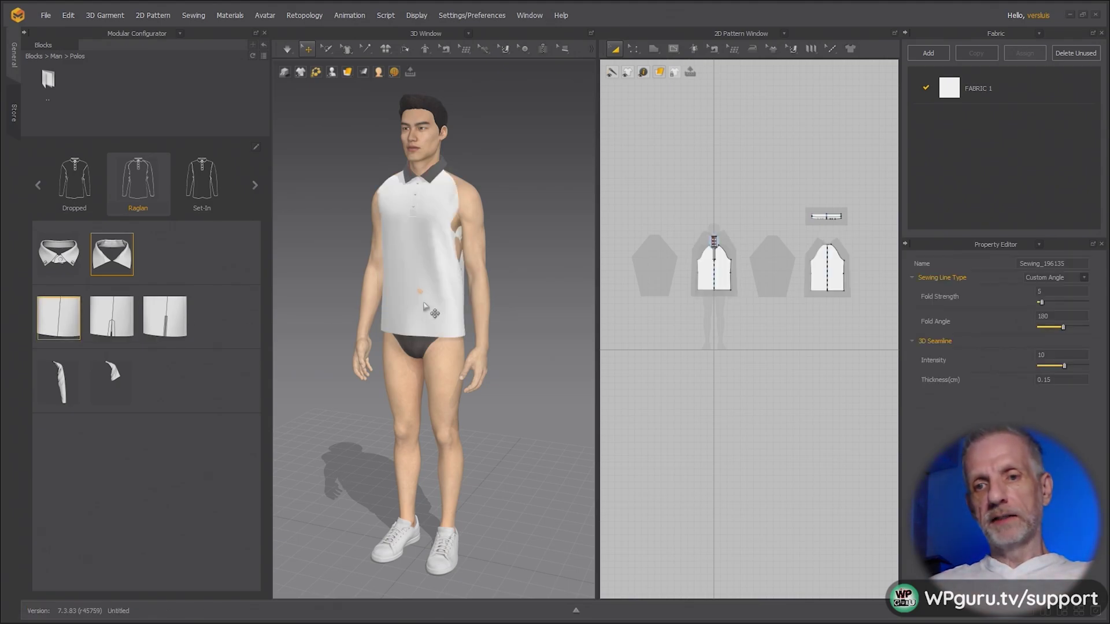
pyautogui.moveTo(503, 261); pyautogui.dragTo(485, 265, button='right')
pyautogui.scroll(6, 485, 265)
pyautogui.scroll(-3, 483, 324)
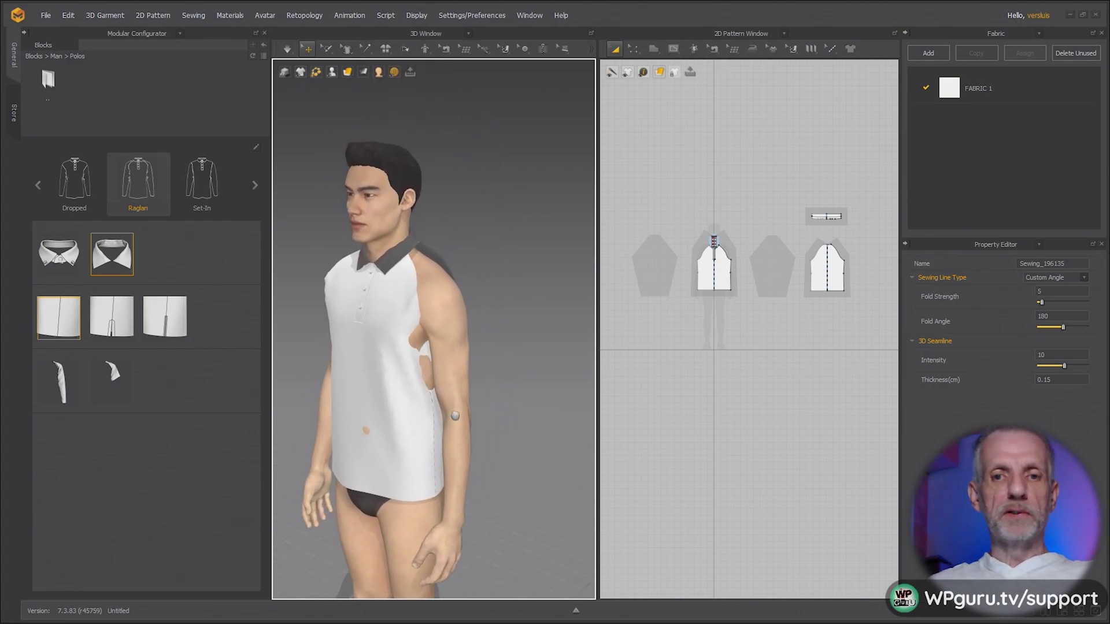
pyautogui.moveTo(476, 384); pyautogui.dragTo(493, 329, button='right')
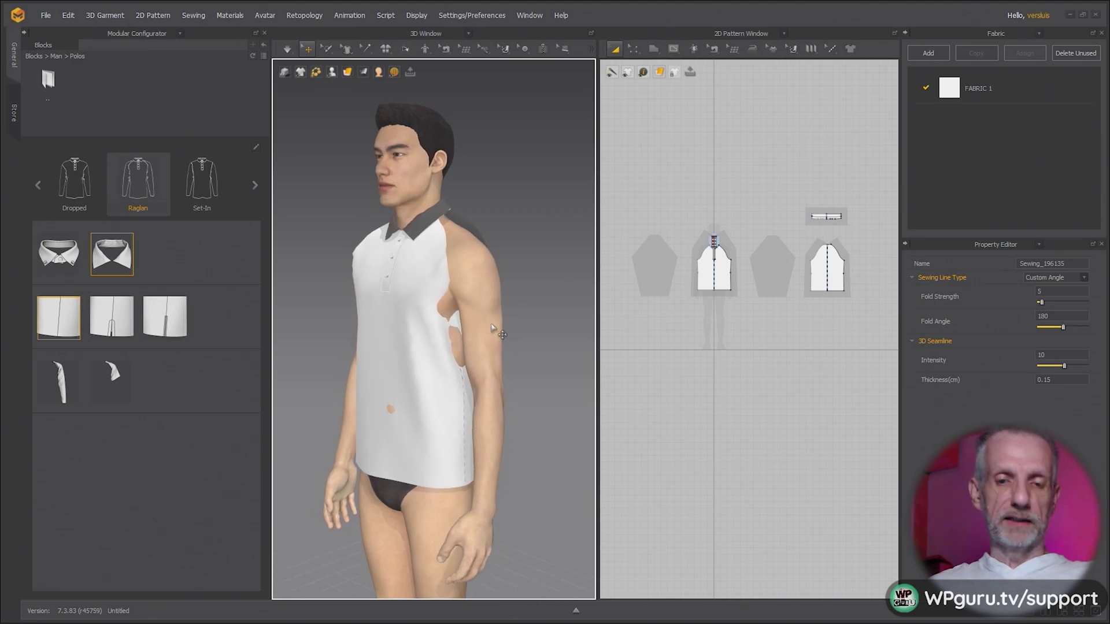
# Step: Replace the polo's body with the Body_Raglan.SideZip block and inspect its side opening
pyautogui.click(178, 327)
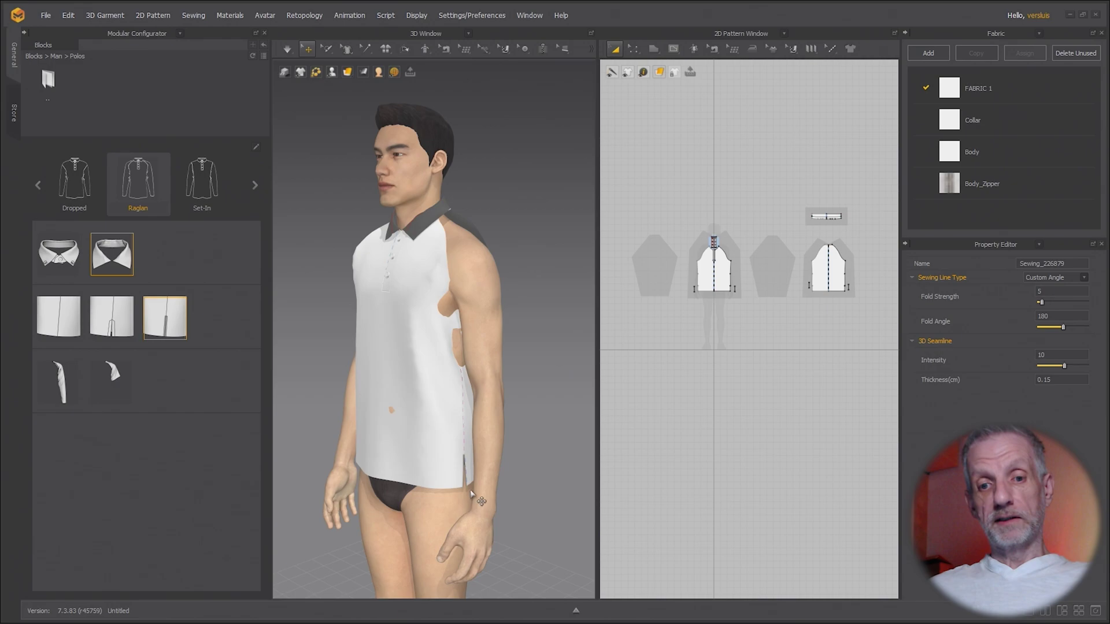
pyautogui.moveTo(445, 427); pyautogui.dragTo(406, 358, button='right')
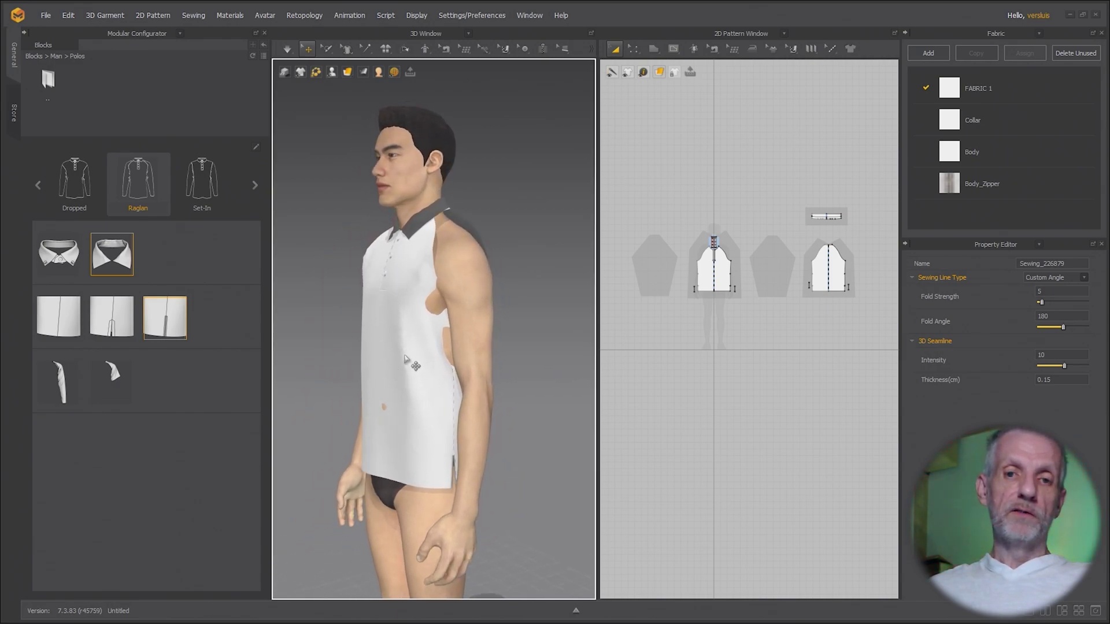
pyautogui.moveTo(522, 289); pyautogui.dragTo(559, 299, button='right')
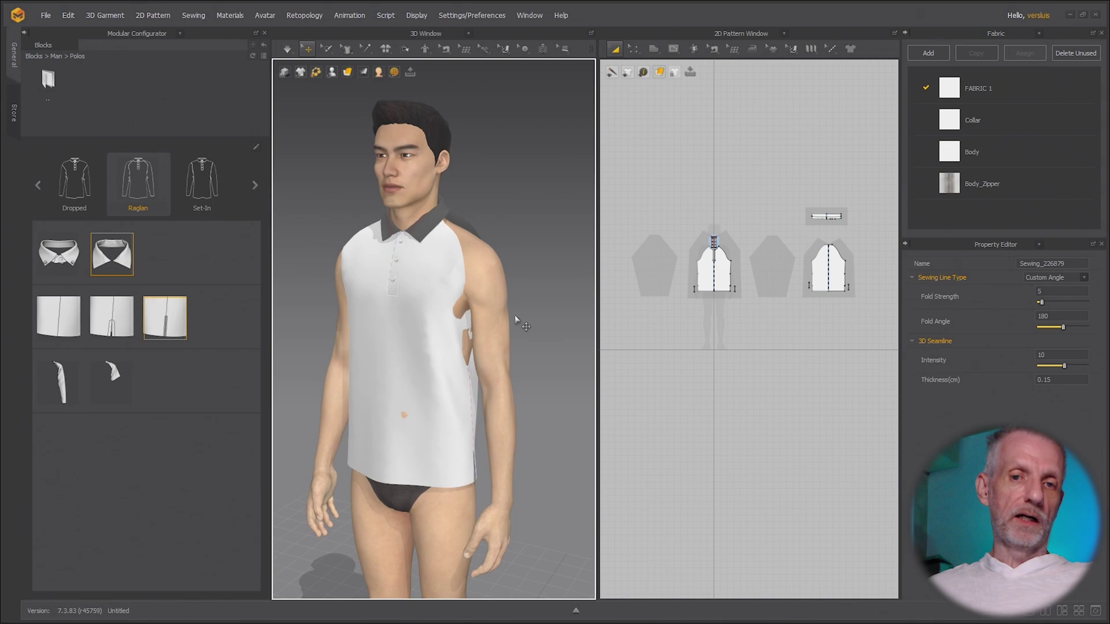
pyautogui.moveTo(517, 321); pyautogui.dragTo(478, 293, button='right')
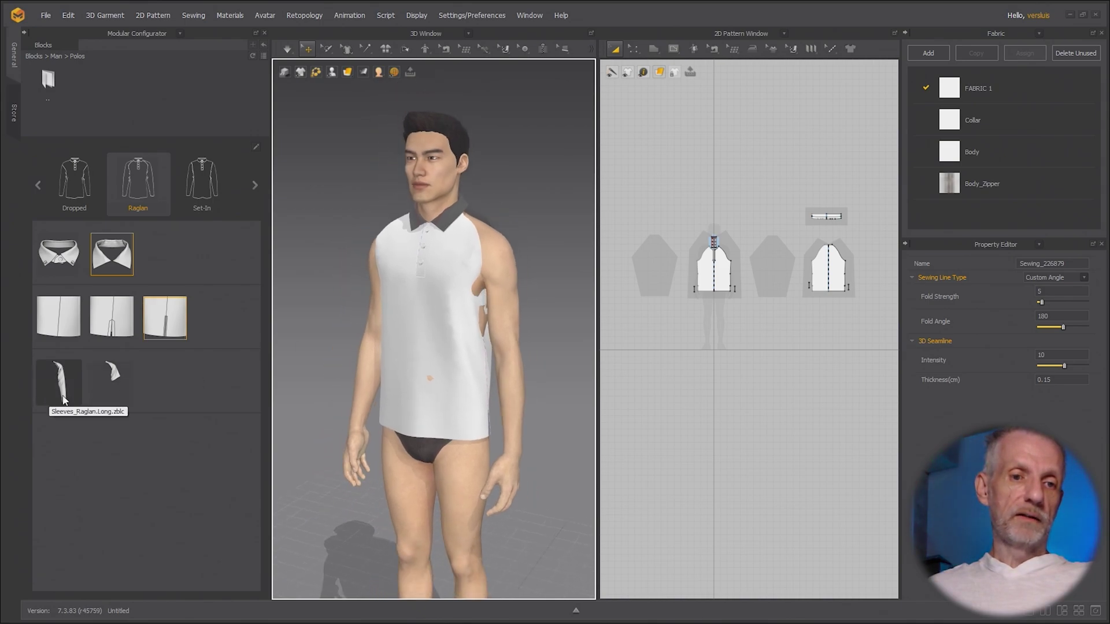
# Step: Try the Sleeves_Raglan.Long block on the polo, replace it with the short sleeves and check the garment from front and back
pyautogui.click(58, 382)
pyautogui.moveTo(398, 378)
pyautogui.mouseDown(button='right')
pyautogui.moveTo(440, 362)
pyautogui.moveTo(411, 365)
pyautogui.mouseUp(button='right')
pyautogui.click(116, 380)
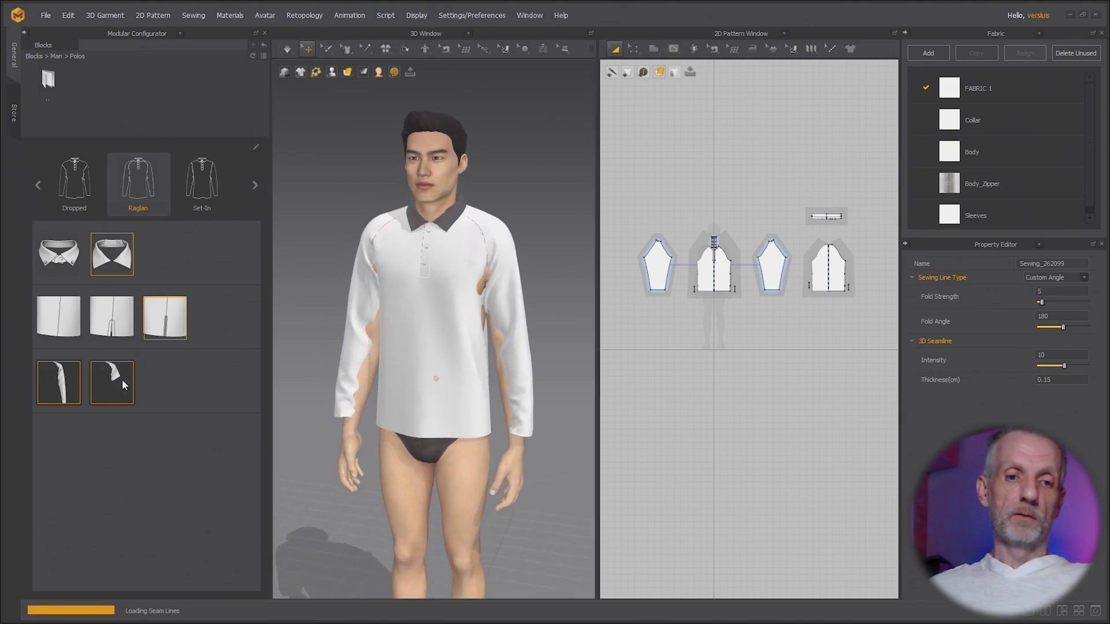
pyautogui.moveTo(383, 361); pyautogui.dragTo(388, 319, button='right')
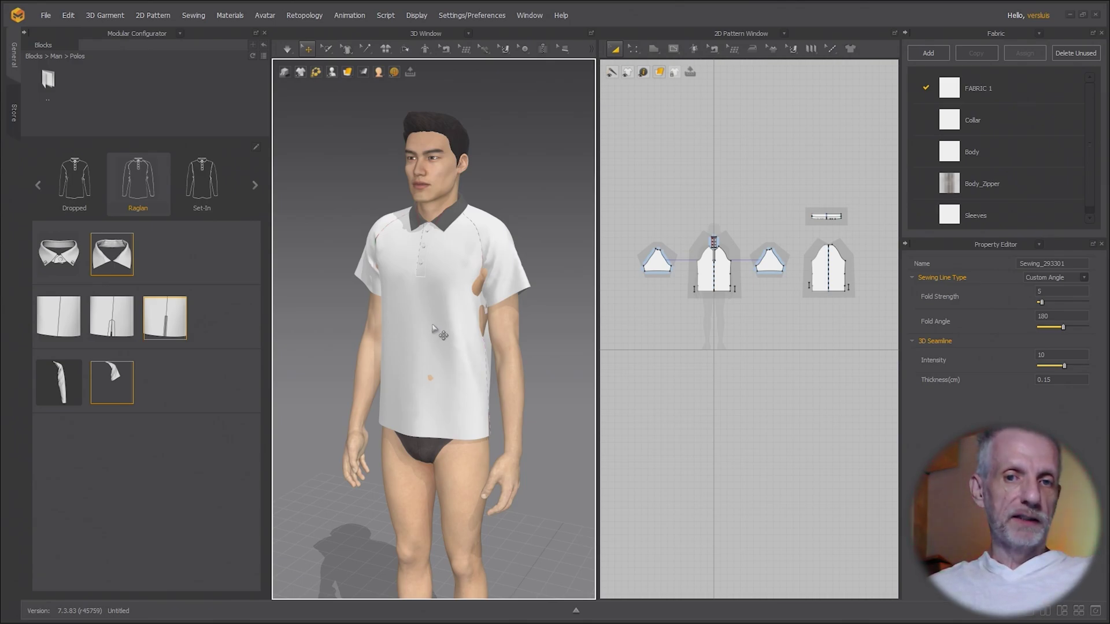
pyautogui.scroll(2, 413, 310)
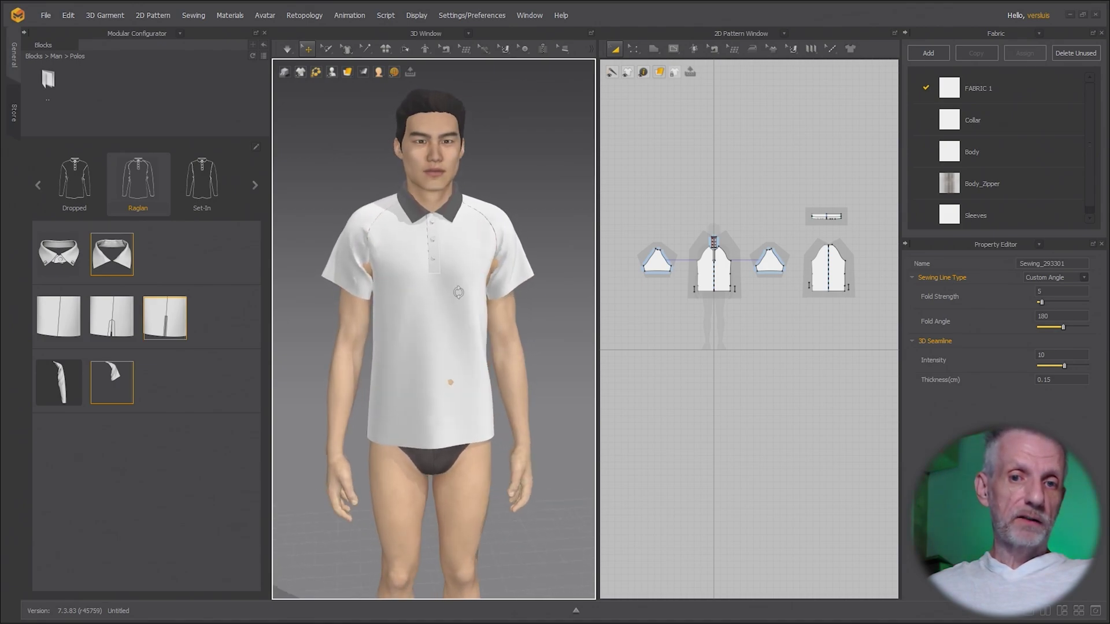
pyautogui.moveTo(417, 296)
pyautogui.mouseDown(button='right')
pyautogui.moveTo(253, 298)
pyautogui.moveTo(420, 290)
pyautogui.mouseUp(button='right')
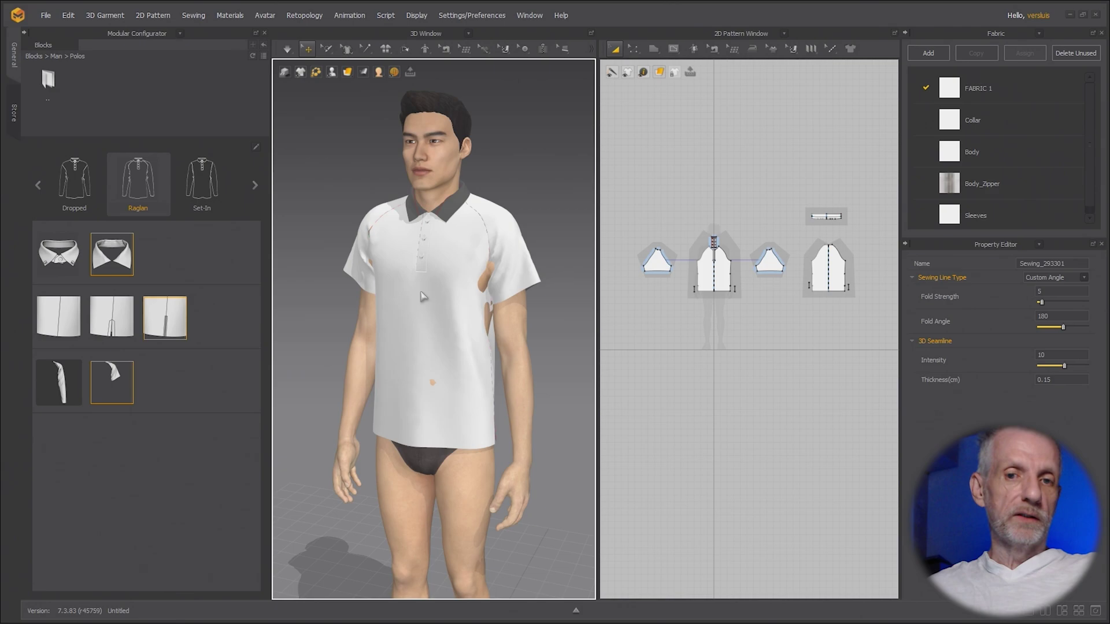
pyautogui.moveTo(504, 324); pyautogui.dragTo(301, 295, button='right')
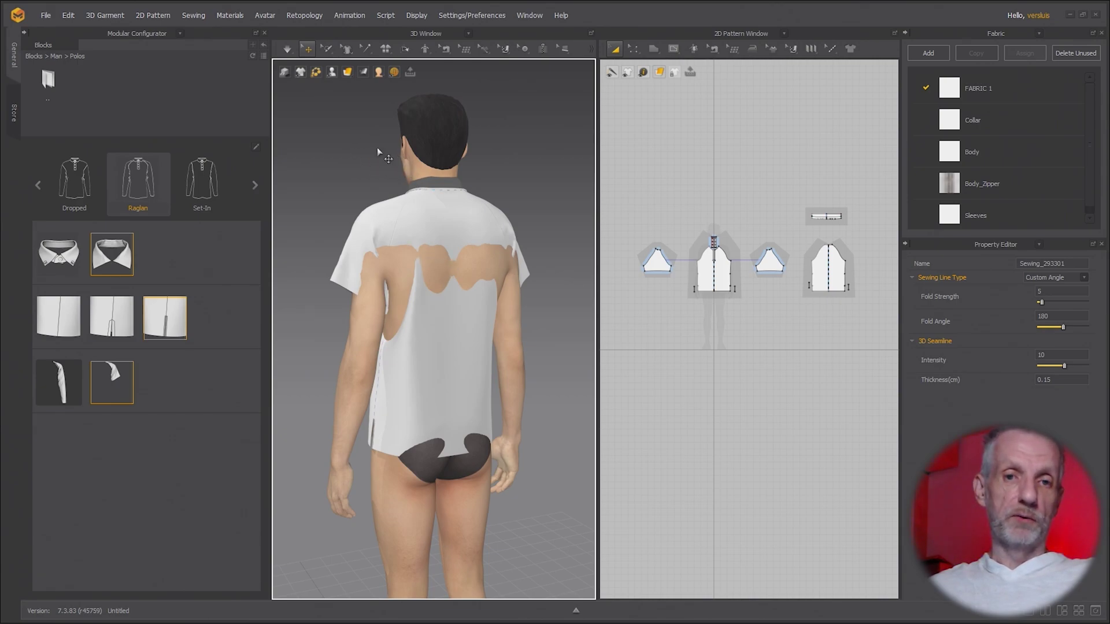
# Step: Simulate the short-sleeved polo on the avatar, check its front, and collapse the Modular Configurator to enlarge the 3D and 2D windows
pyautogui.press('space')
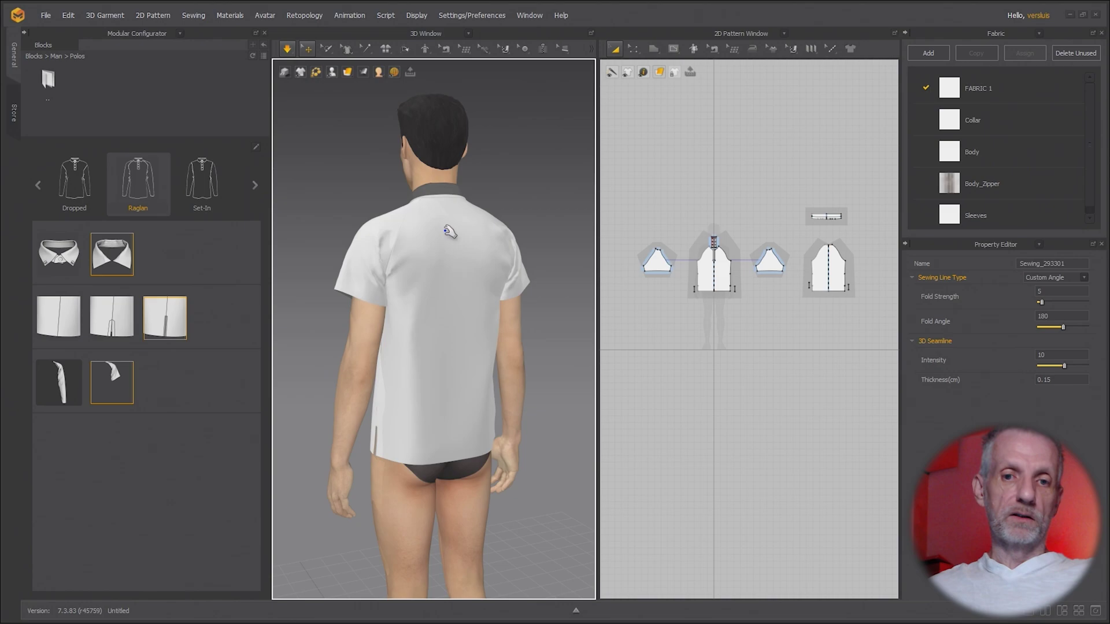
pyautogui.moveTo(392, 302); pyautogui.dragTo(522, 303, button='right')
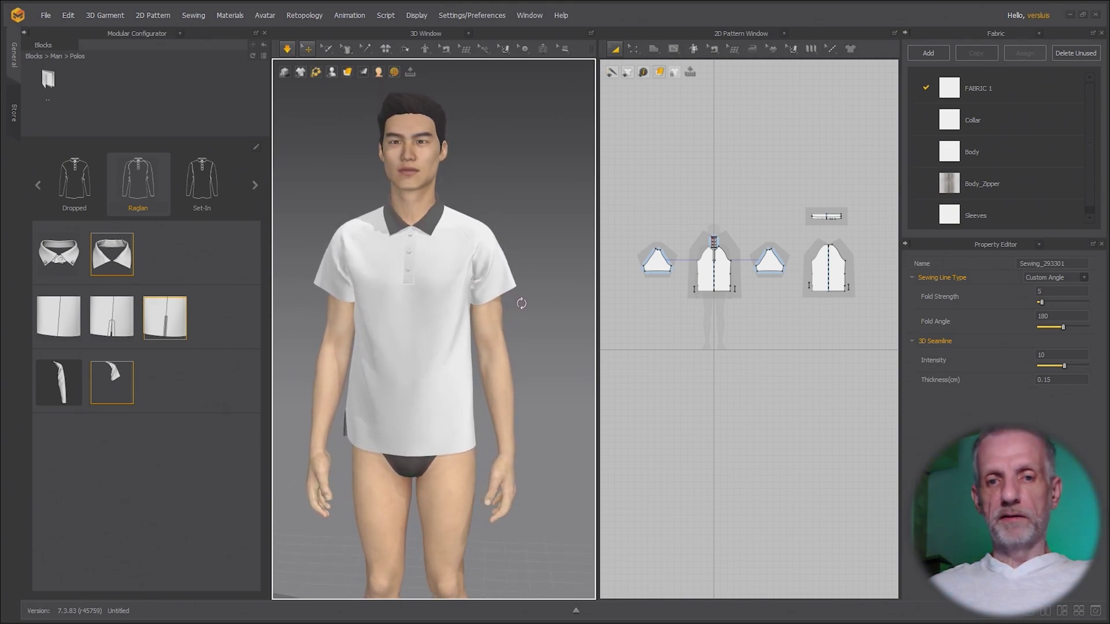
pyautogui.click(24, 33)
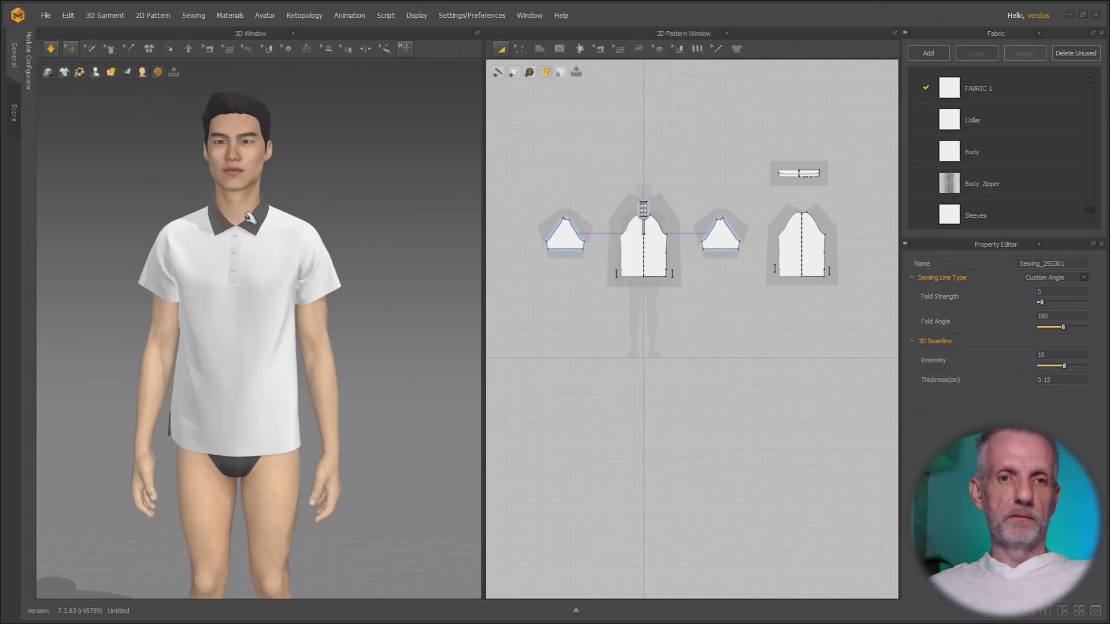
pyautogui.moveTo(250, 218); pyautogui.dragTo(399, 246, button='right')
# Step: Lengthen the short sleeves by moving the sleeve pattern's hem line straight down 10 cm
pyautogui.scroll(5, 636, 329)
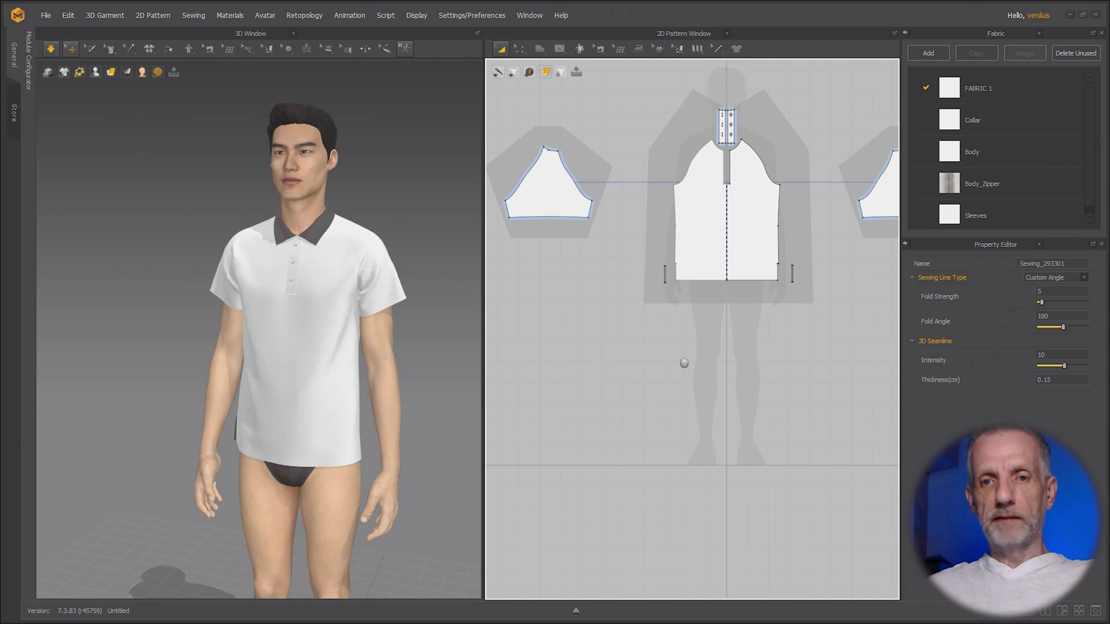
pyautogui.scroll(-2, 672, 318)
pyautogui.click(631, 276)
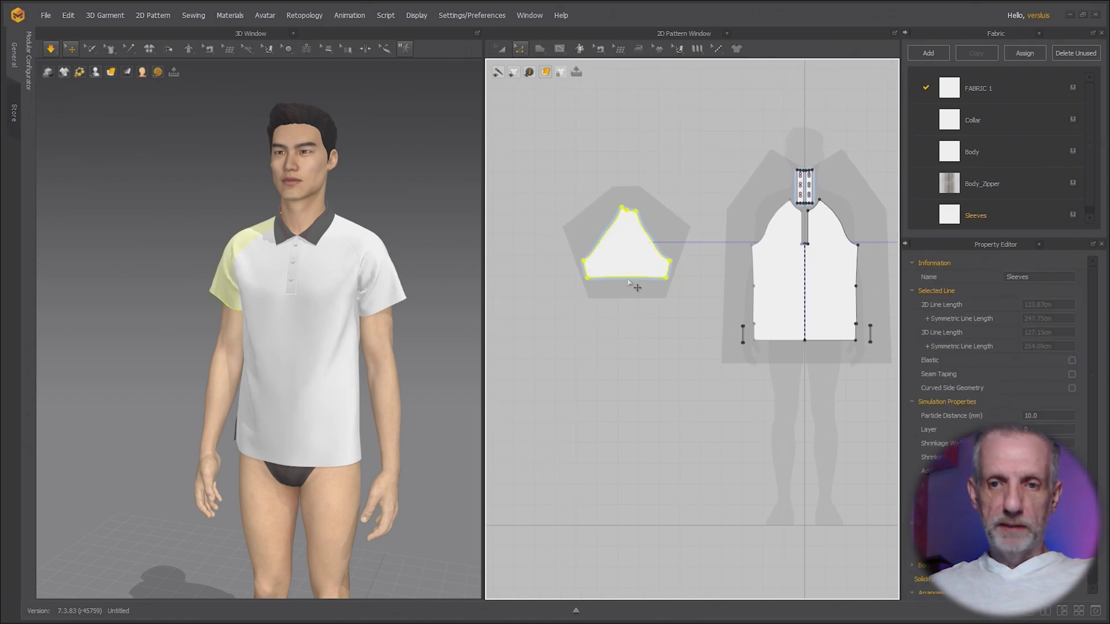
pyautogui.scroll(-3, 666, 320)
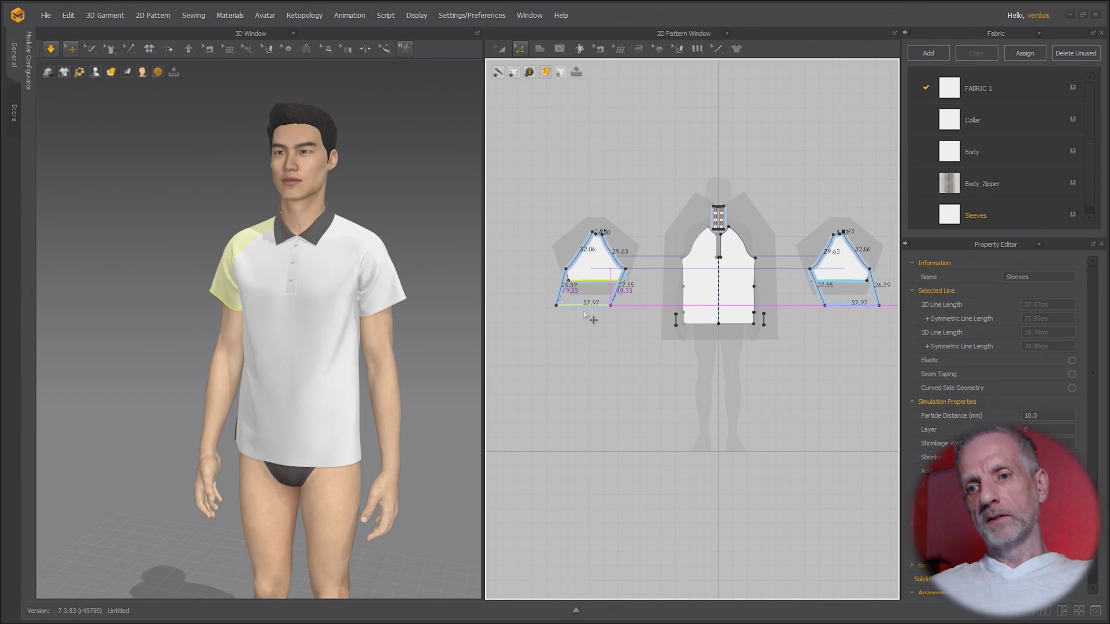
pyautogui.moveTo(613, 336); pyautogui.dragTo(600, 301)
pyautogui.press('Return')
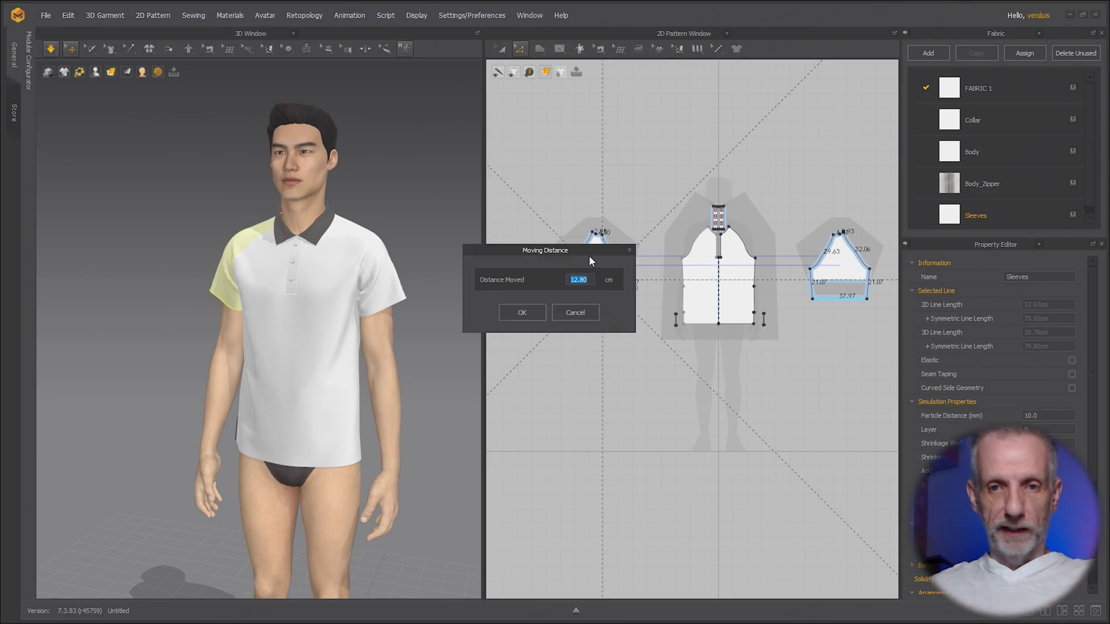
pyautogui.moveTo(590, 252); pyautogui.dragTo(592, 127)
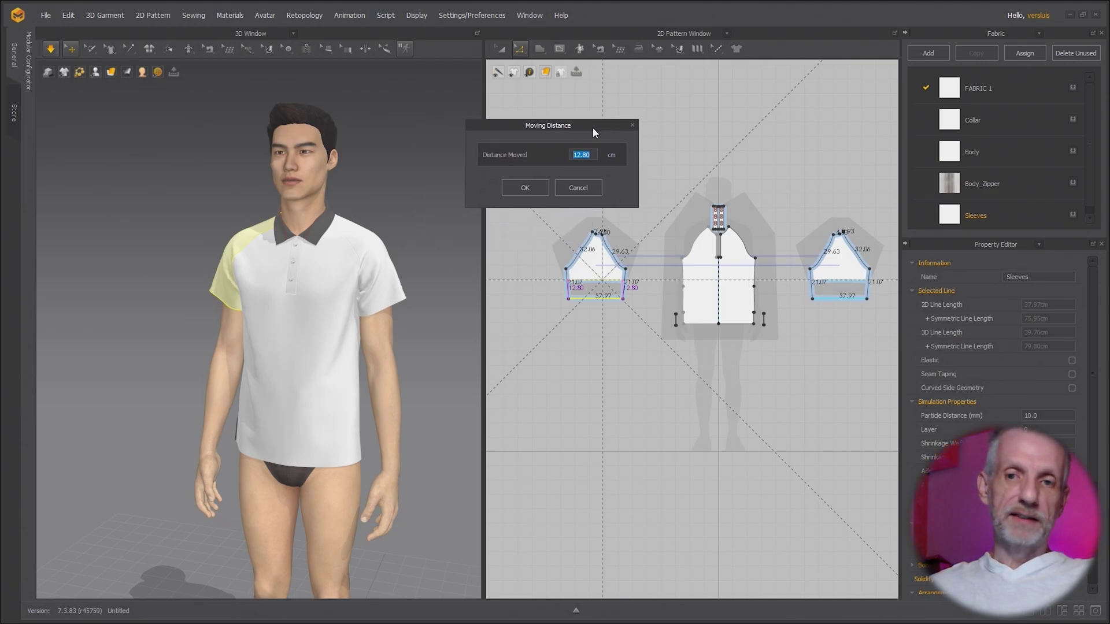
pyautogui.write('10')
pyautogui.press('Return')
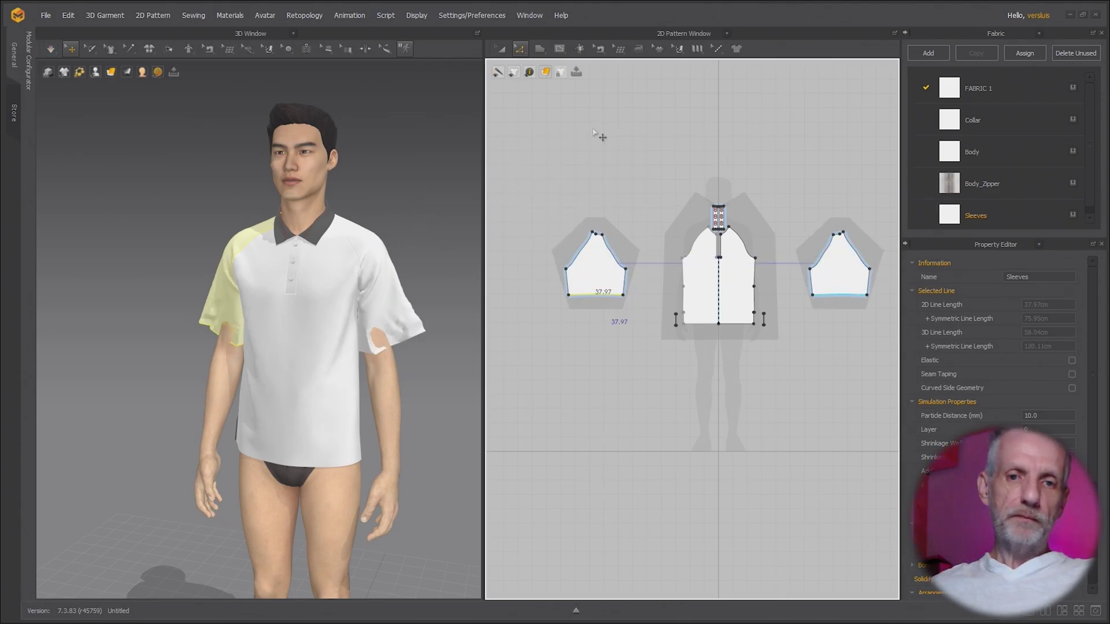
# Step: Simulate the polo with the lengthened sleeves and inspect how they drape on the arms
pyautogui.moveTo(156, 350); pyautogui.dragTo(144, 337, button='right')
pyautogui.scroll(2, 144, 337)
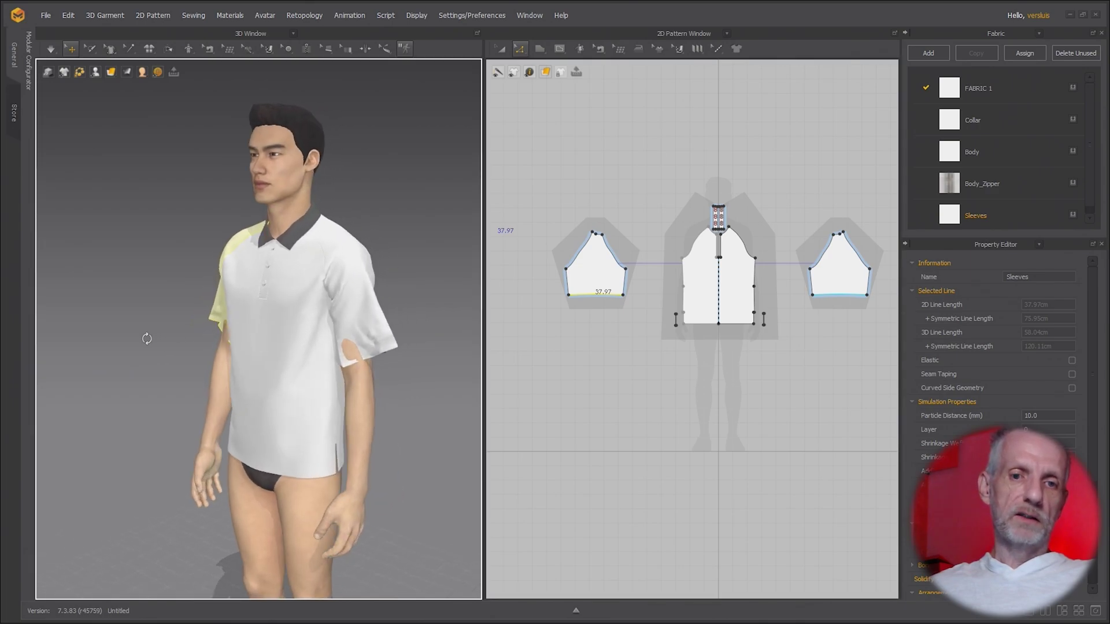
pyautogui.press('space')
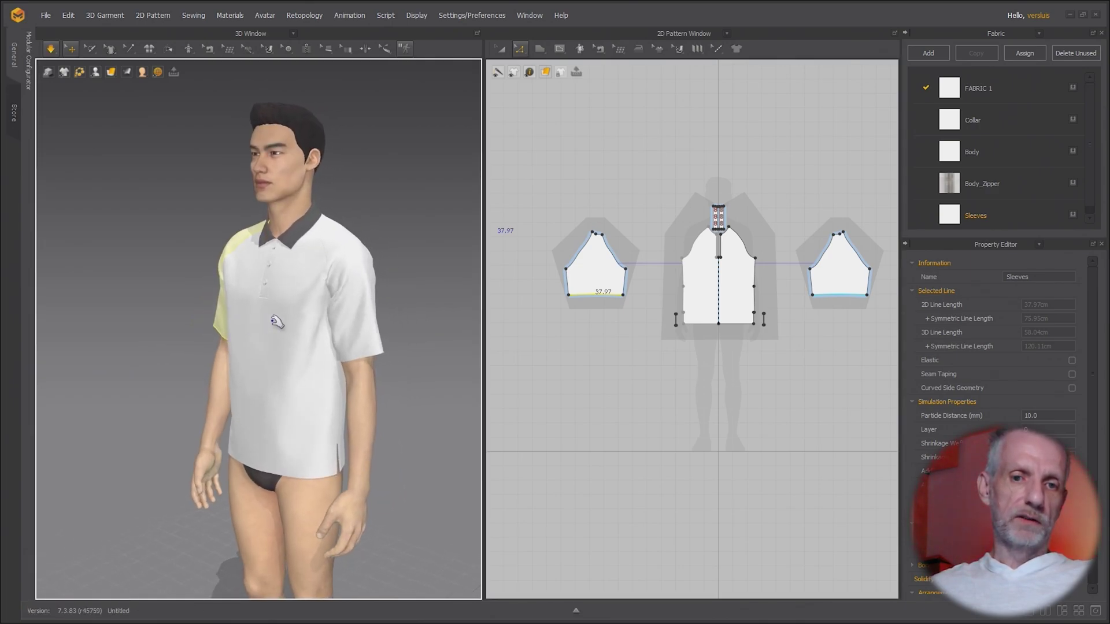
pyautogui.press('2')
pyautogui.moveTo(312, 319); pyautogui.dragTo(433, 328, button='right')
pyautogui.scroll(2, 293, 315)
# Step: Change the sleeve hem line's length to 30 cm with the direction set to Both
pyautogui.scroll(5, 601, 330)
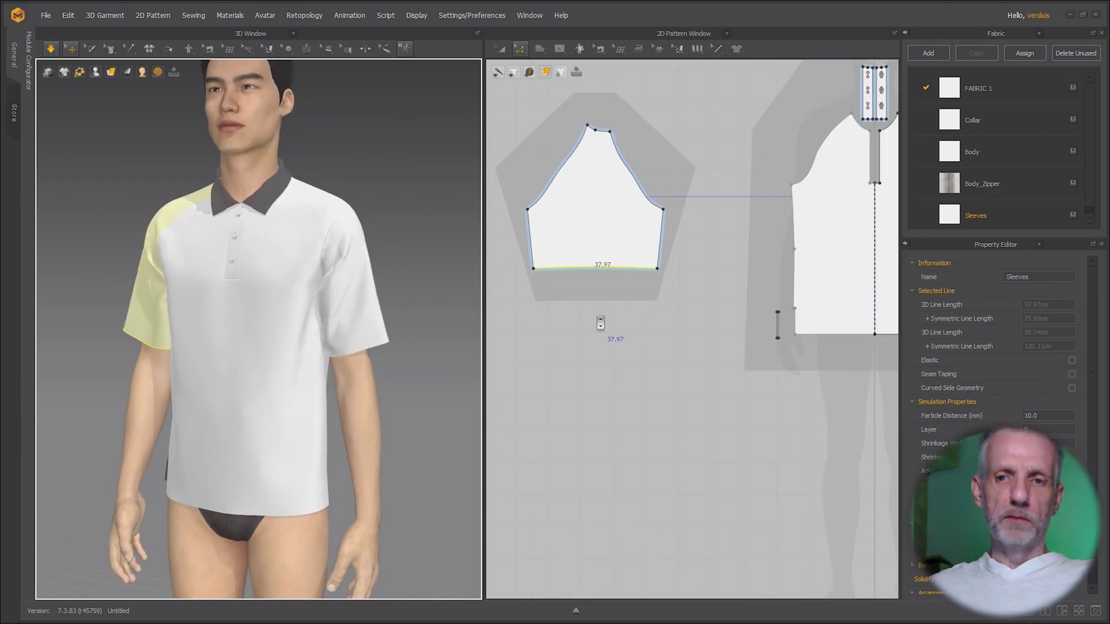
pyautogui.scroll(2, 642, 417)
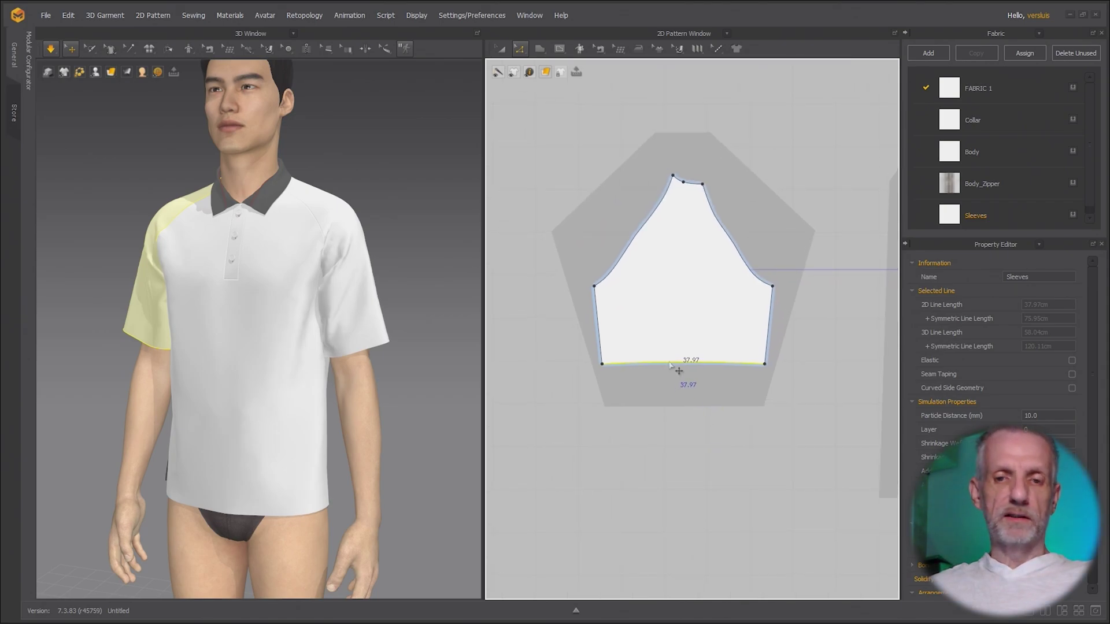
pyautogui.rightClick(670, 365)
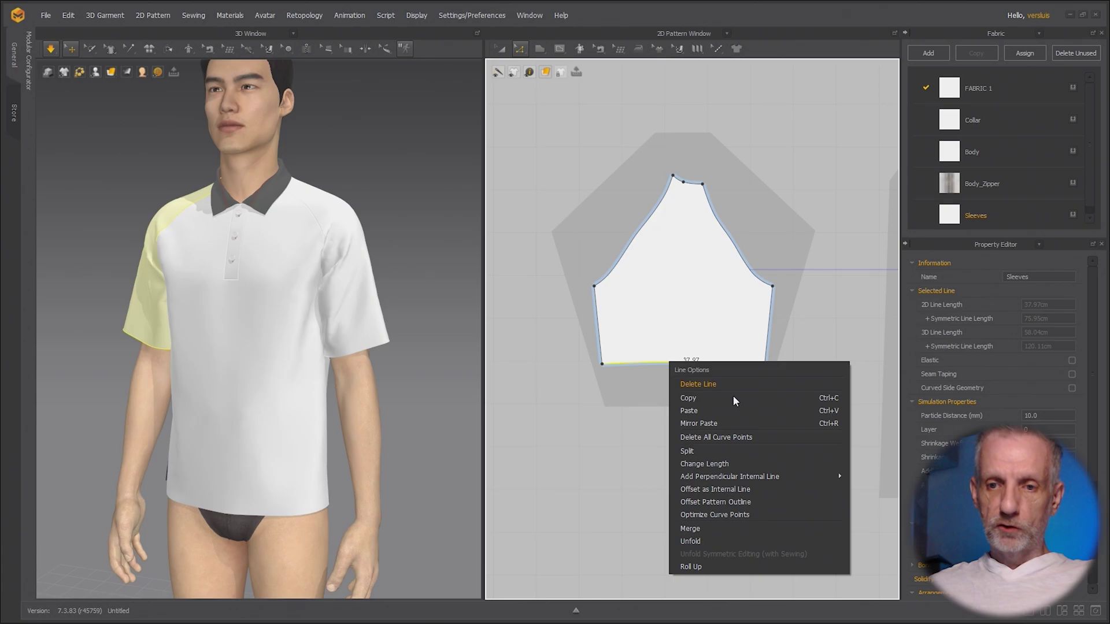
pyautogui.rightClick(662, 363)
pyautogui.click(729, 464)
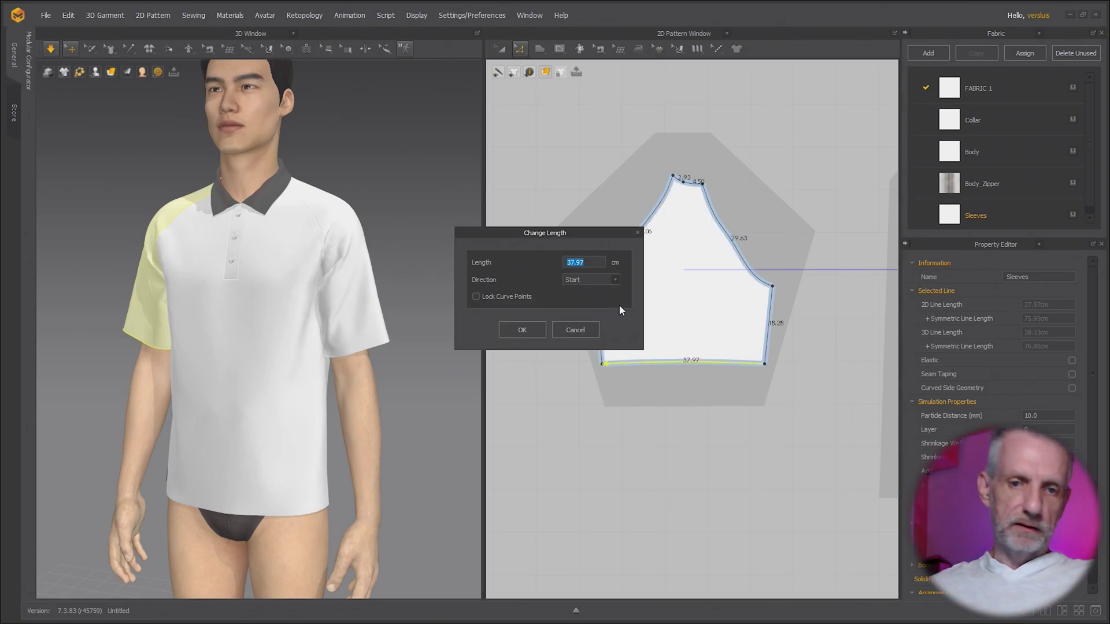
pyautogui.write('30')
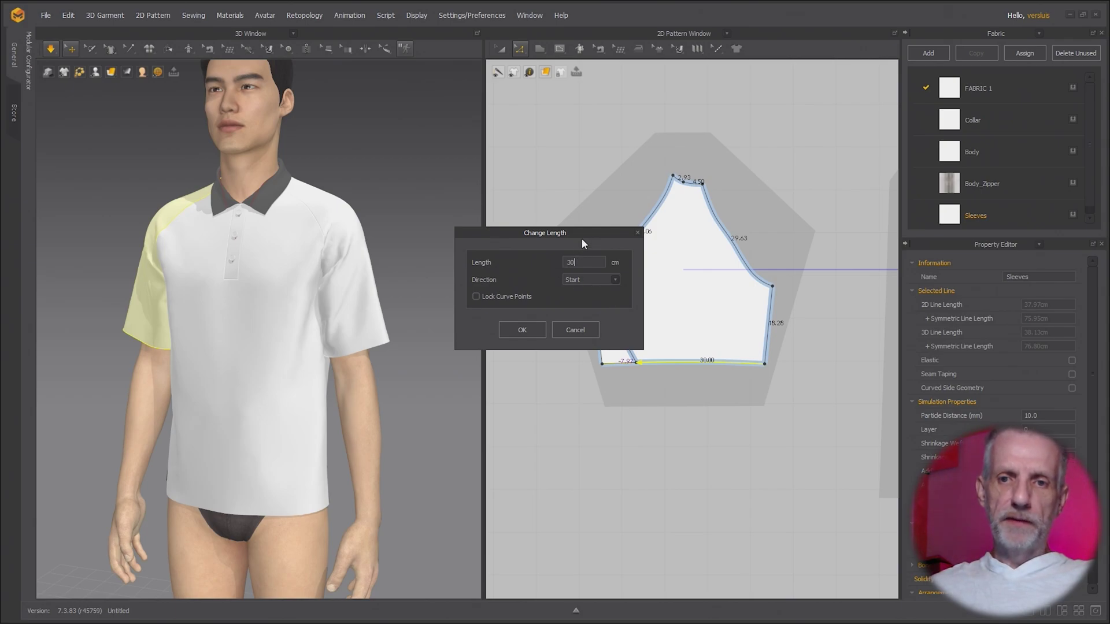
pyautogui.moveTo(582, 239); pyautogui.dragTo(517, 185)
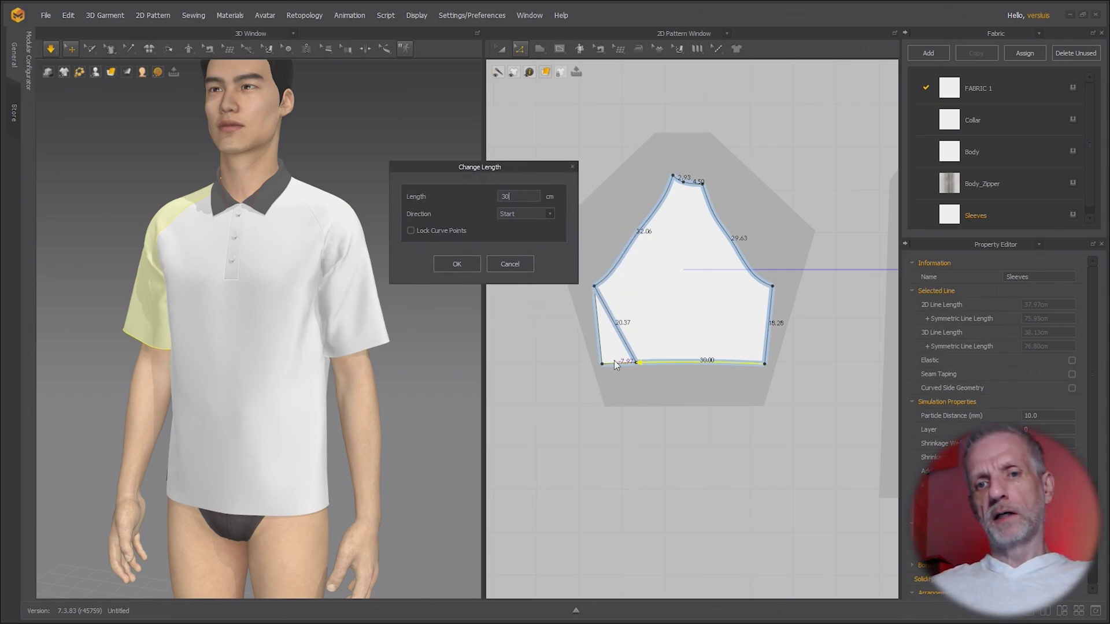
pyautogui.click(550, 214)
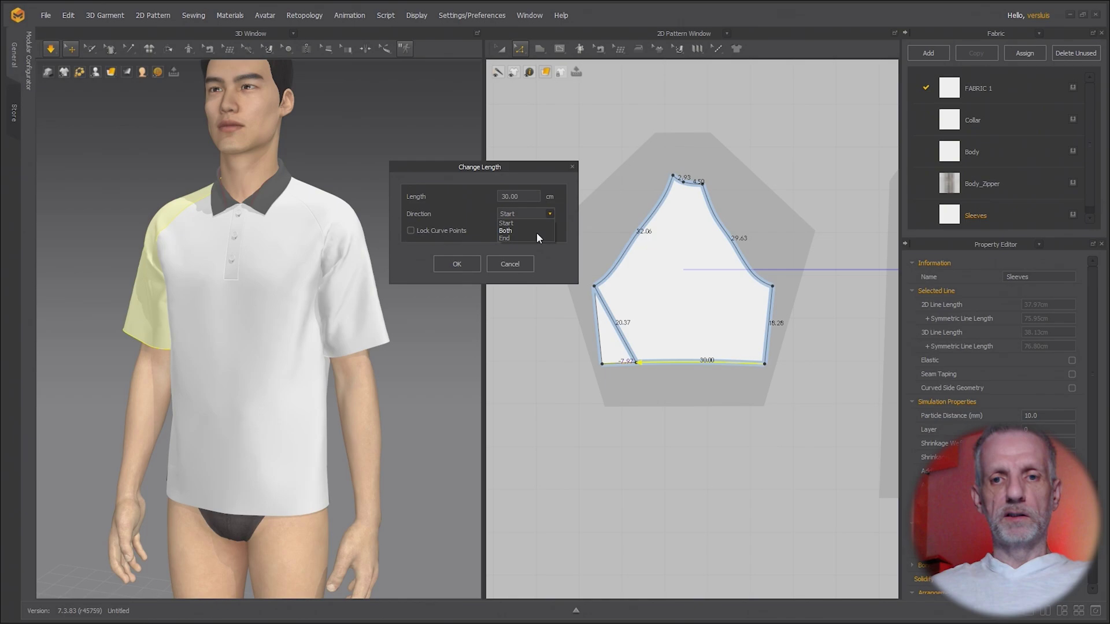
pyautogui.click(536, 231)
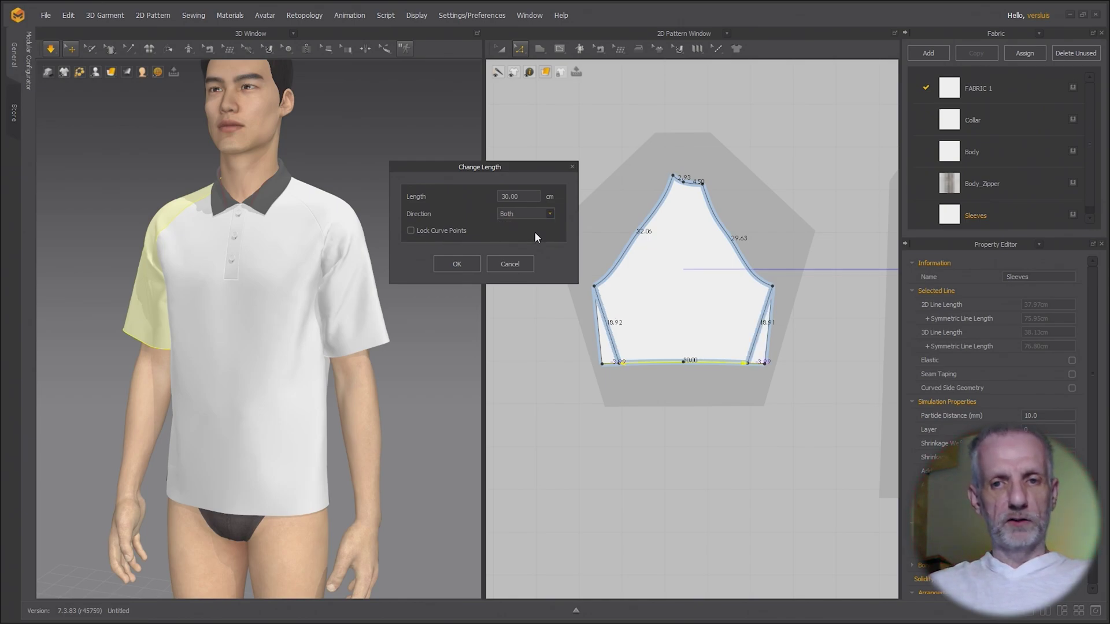
pyautogui.click(456, 266)
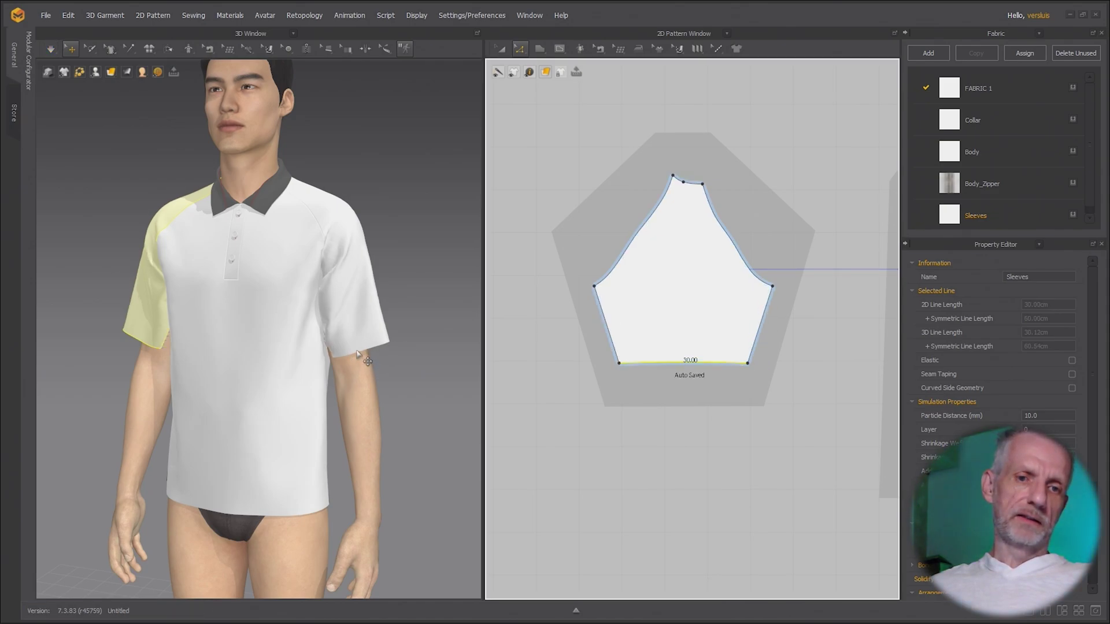
# Step: Simulate the polo with the narrowed sleeve hems and inspect the sleeve fit from the front and at an angle
pyautogui.press('2')
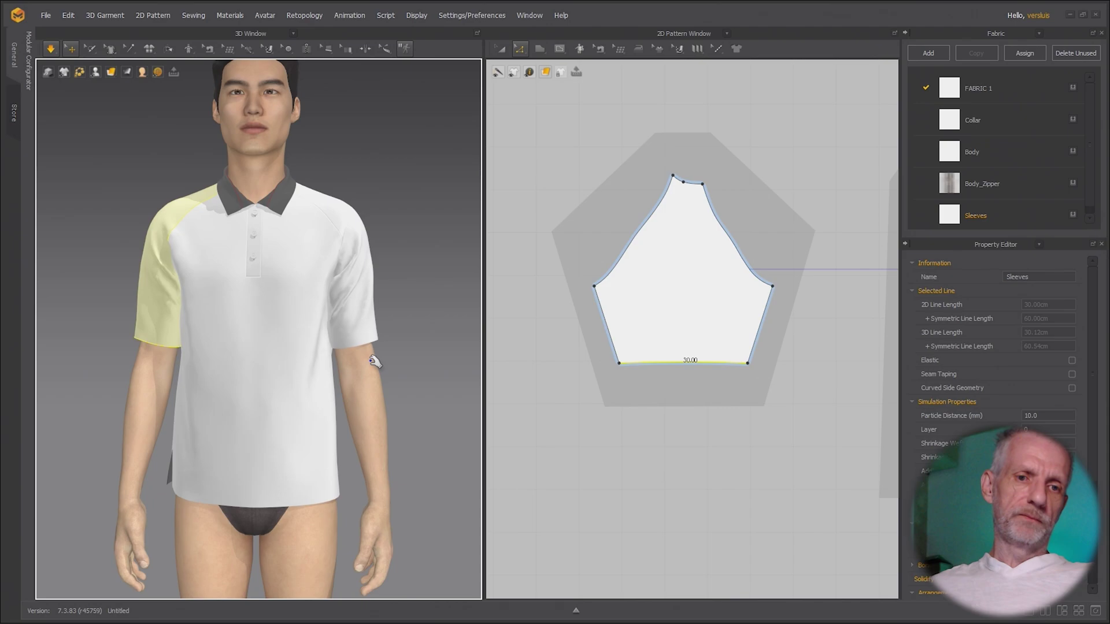
pyautogui.moveTo(374, 359); pyautogui.dragTo(273, 346, button='right')
pyautogui.scroll(-3, 355, 330)
pyautogui.scroll(2, 347, 354)
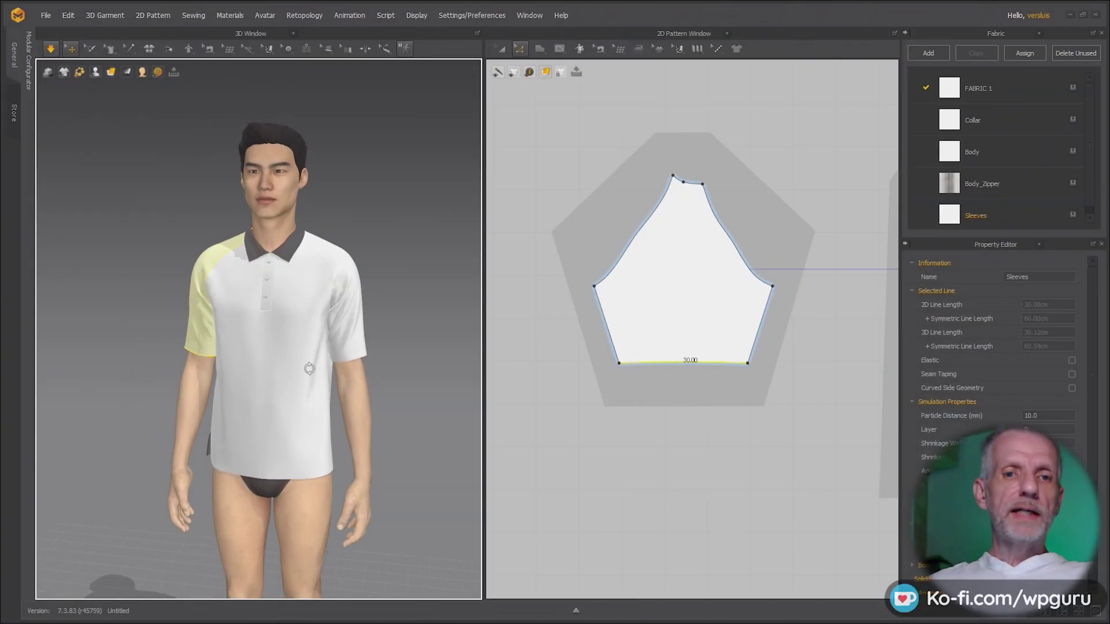
pyautogui.moveTo(307, 366); pyautogui.dragTo(289, 372, button='right')
pyautogui.scroll(2, 290, 367)
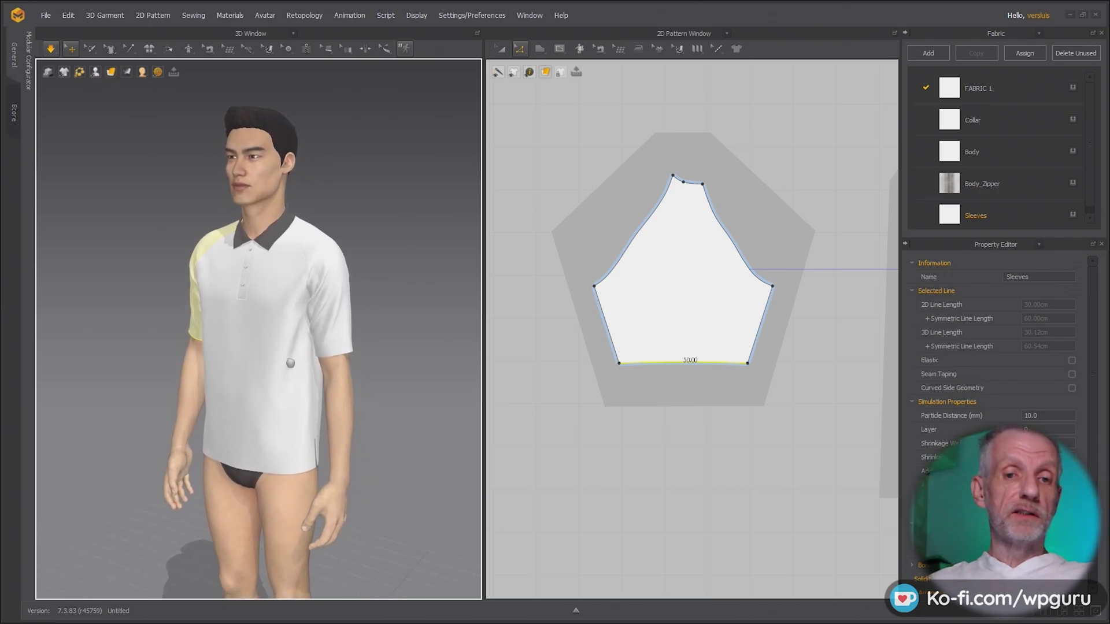
pyautogui.scroll(-2, 274, 363)
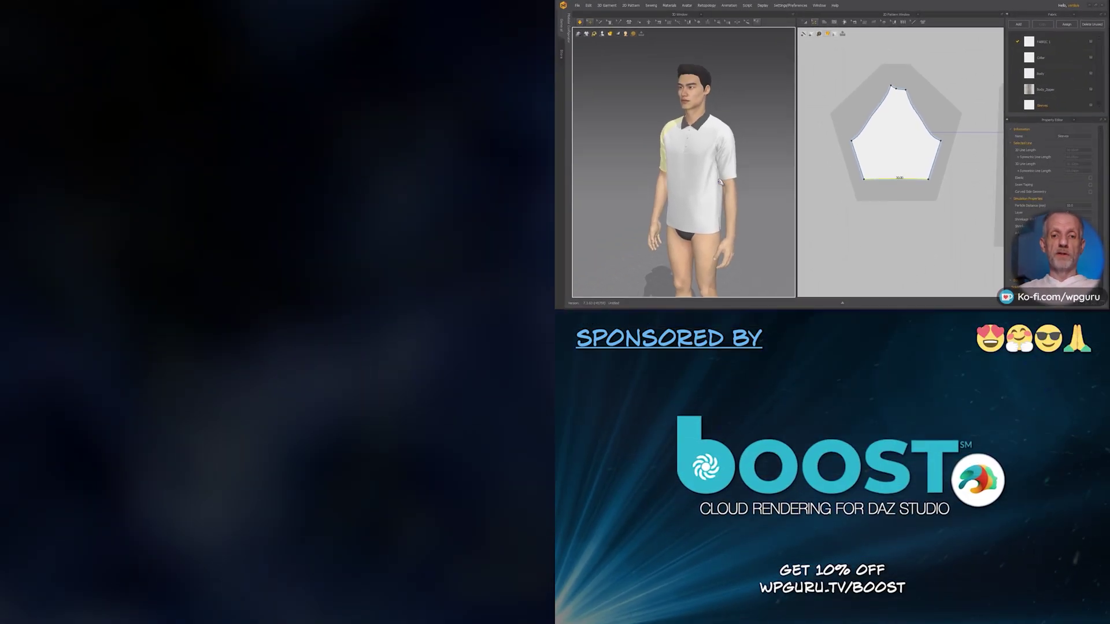
pyautogui.scroll(-5, 831, 197)
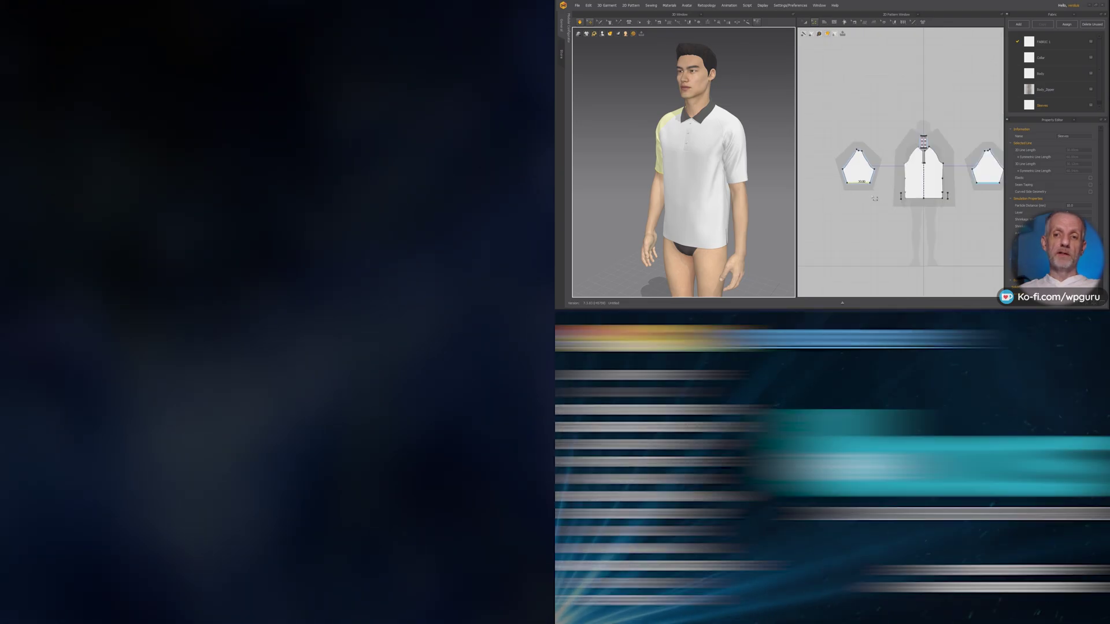
pyautogui.scroll(-2, 825, 142)
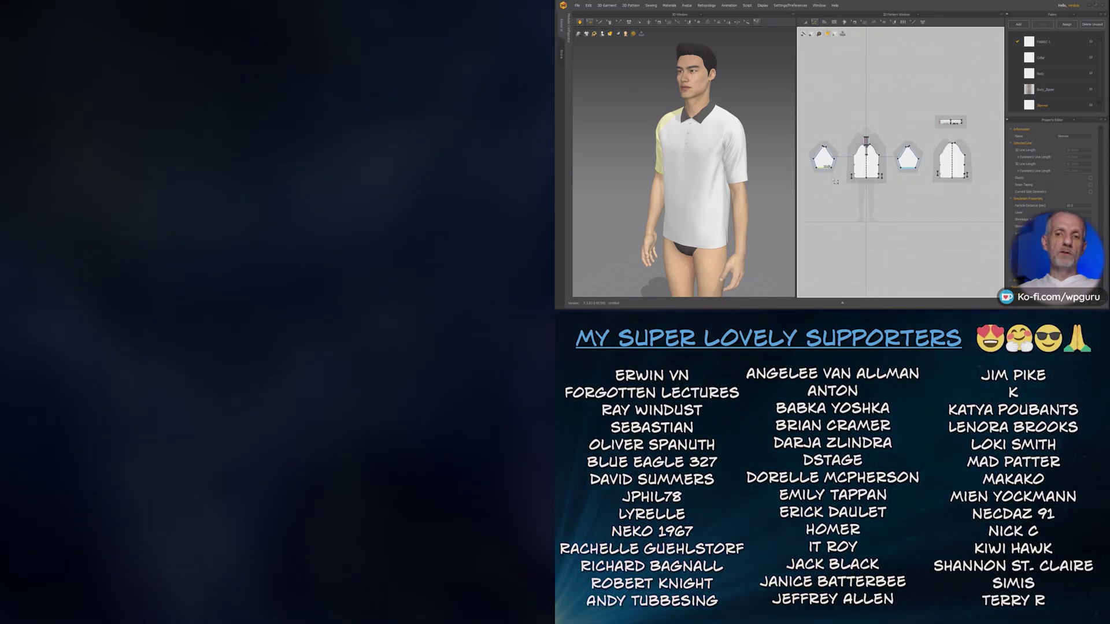
pyautogui.press('2')
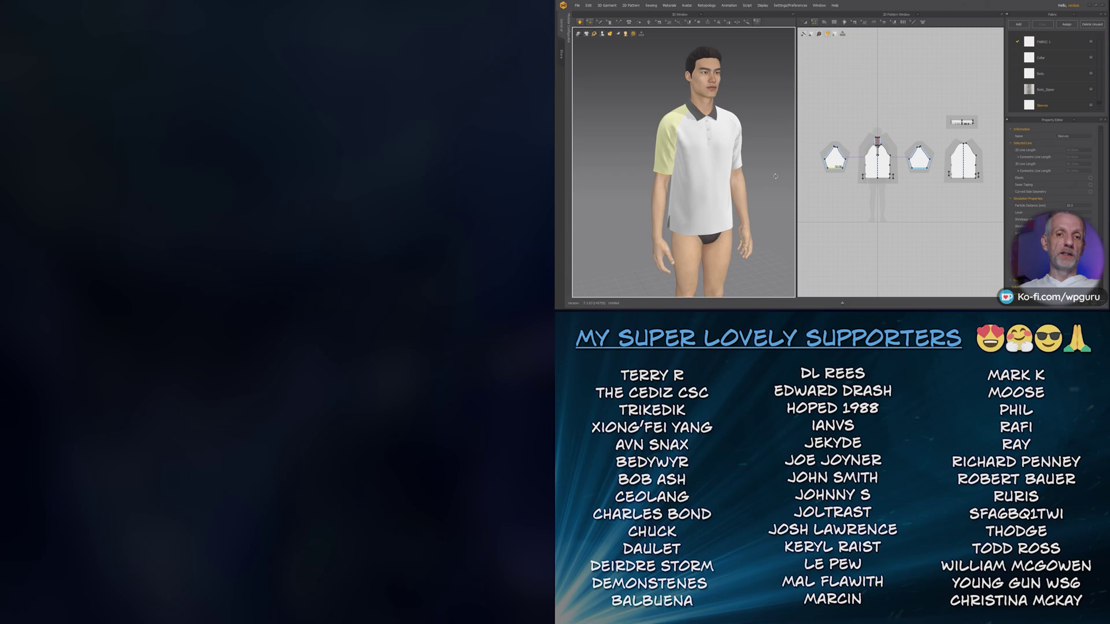